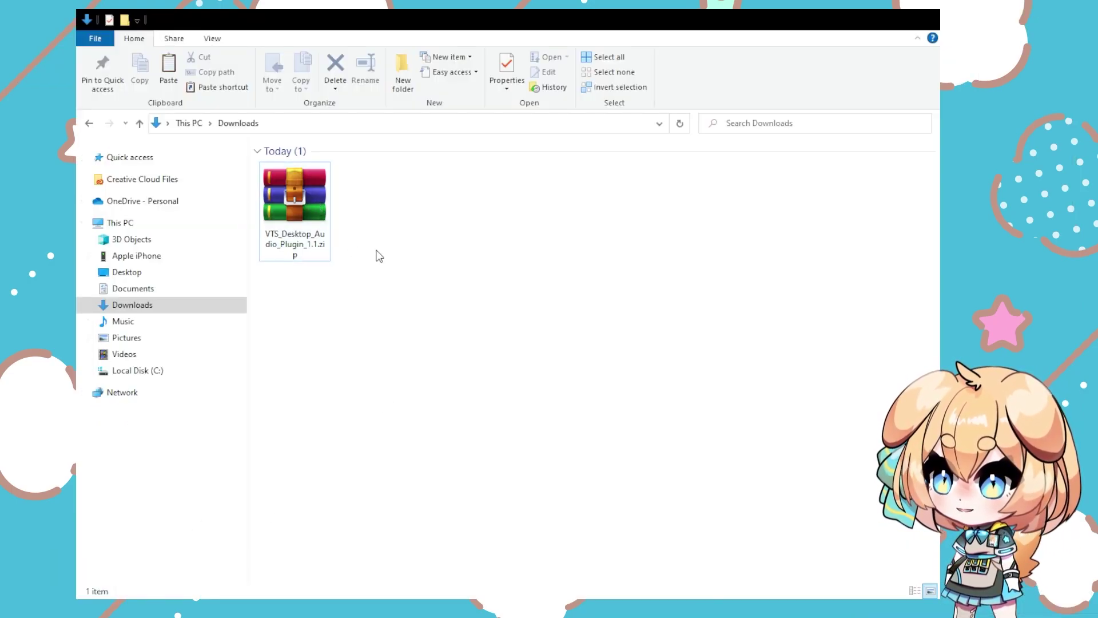
- Open the extracted VTS_Desktop_Audio_Plugin_1.1 folder next to the downloaded zip in Downloads
click(325, 219)
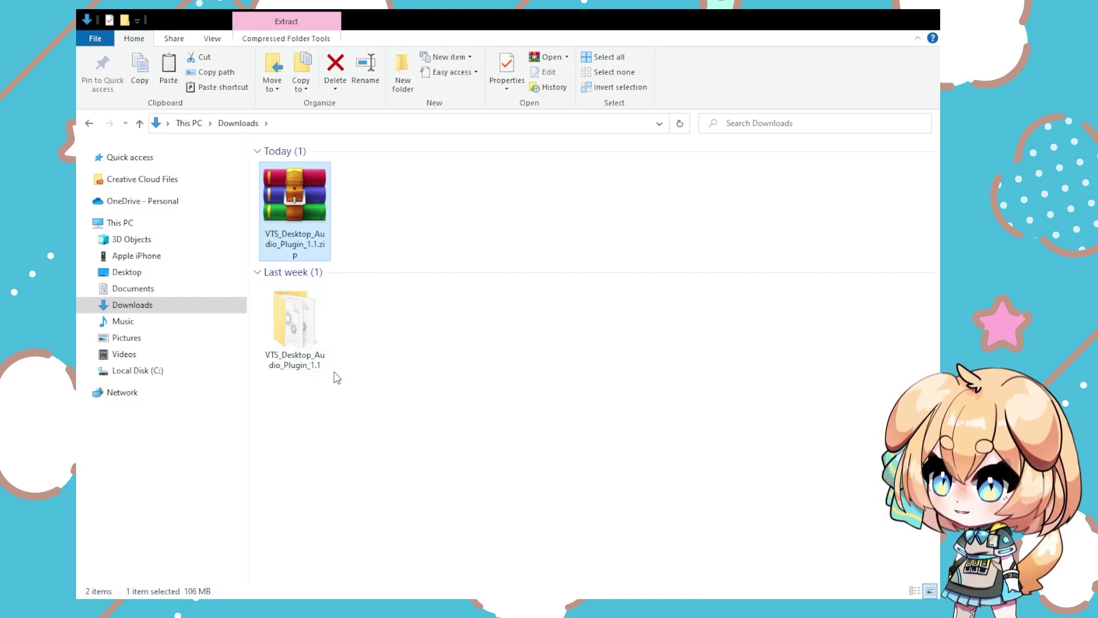
double_click(301, 316)
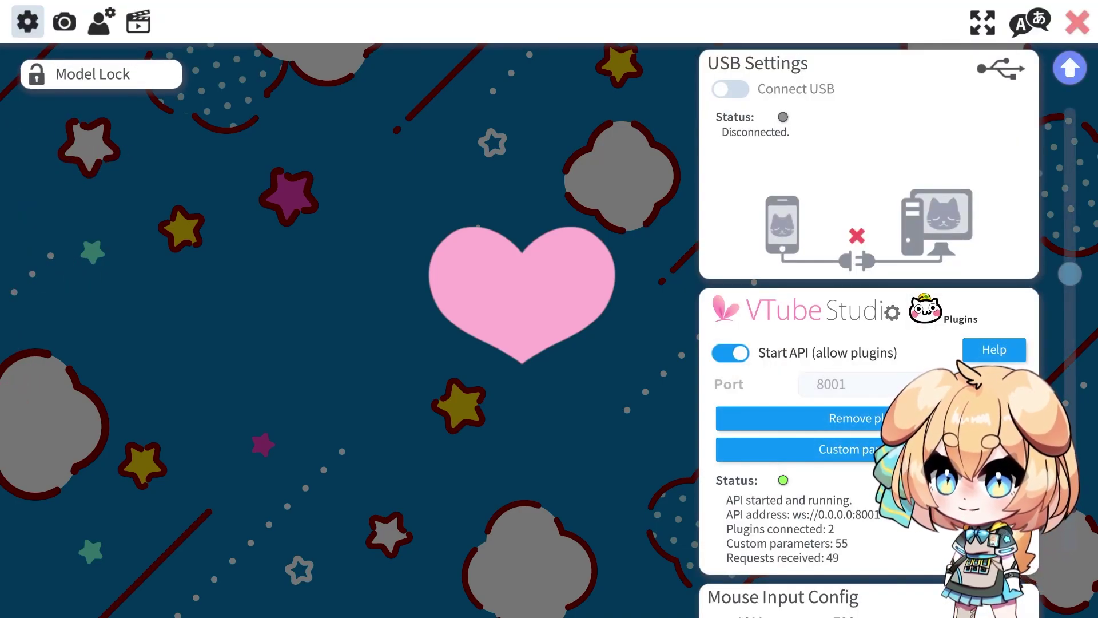
- Turn Start API (allow plugins) off and back on, then launch VTS Desktop Audio.exe
scroll(869, 332, down, 2)
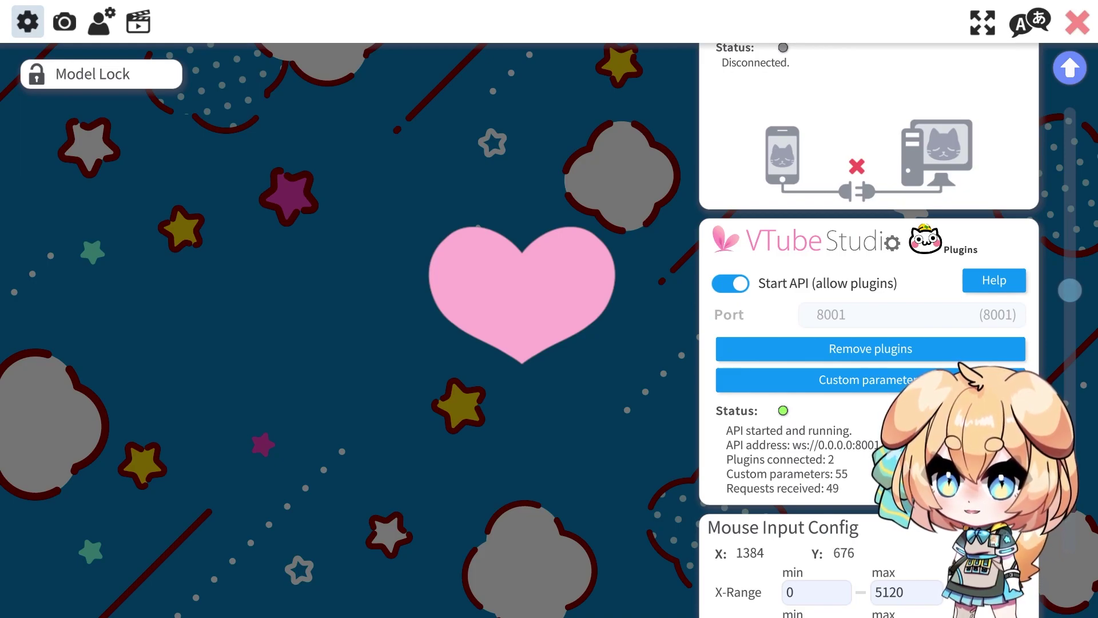
click(730, 283)
click(730, 283)
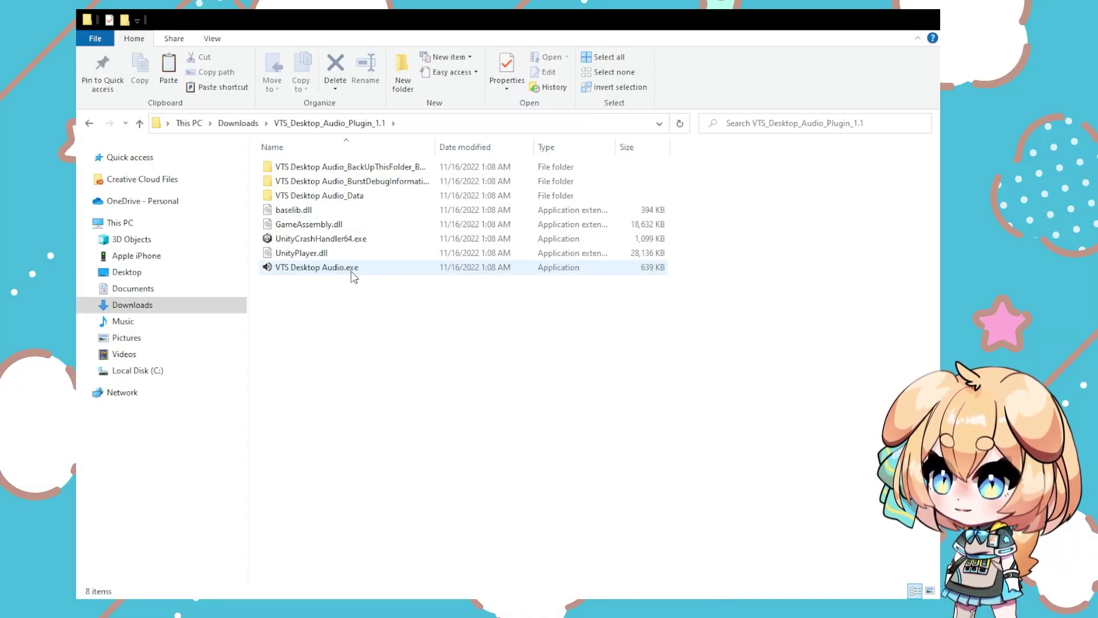
double_click(352, 276)
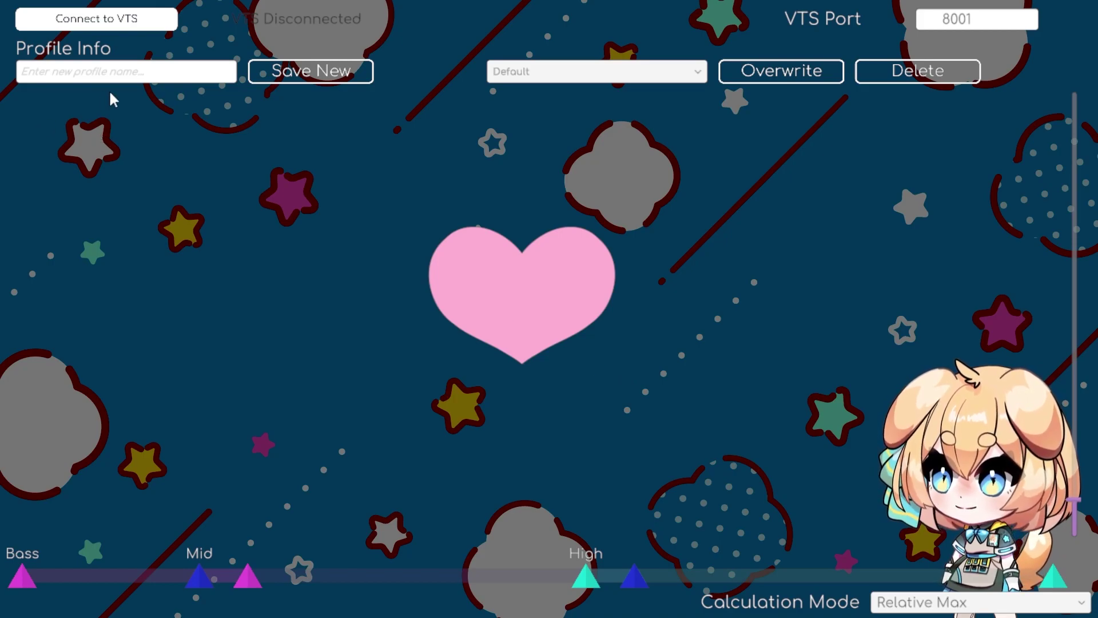
- Connect VTS Desktop Audio to VTube Studio, retrying once until the permission prompt appears
click(59, 26)
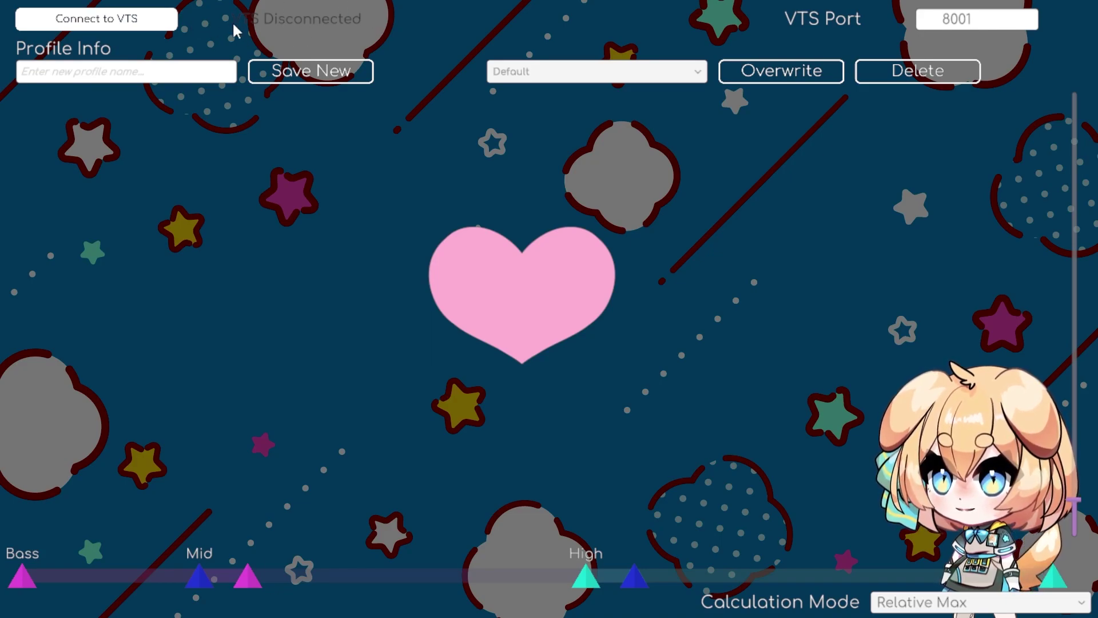
click(131, 24)
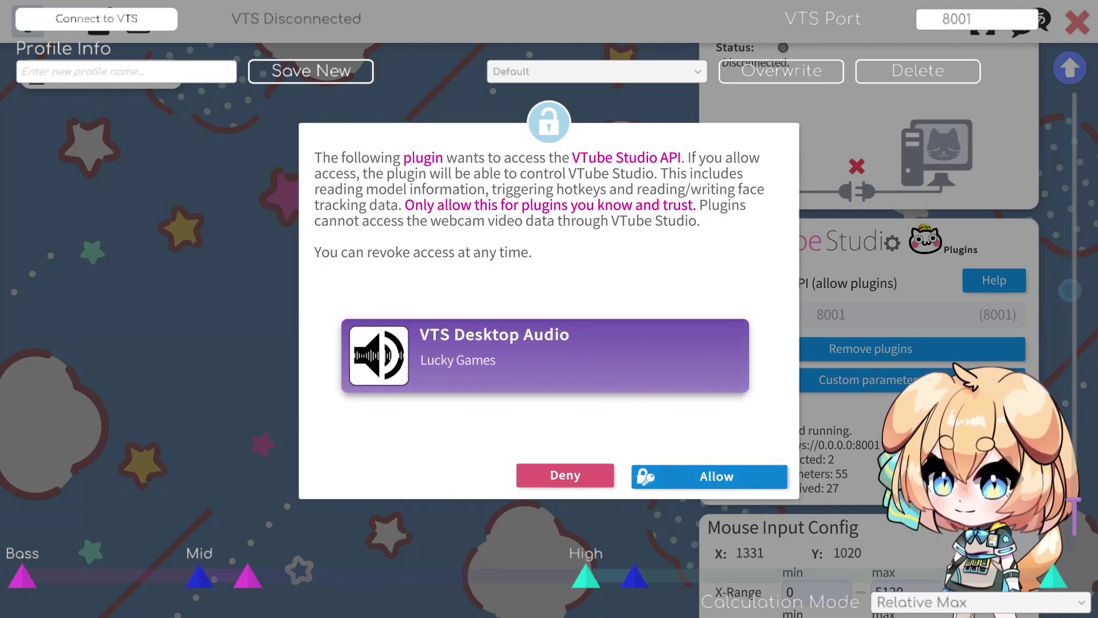
- Allow the VTS Desktop Audio plugin to access the VTube Studio API
click(717, 475)
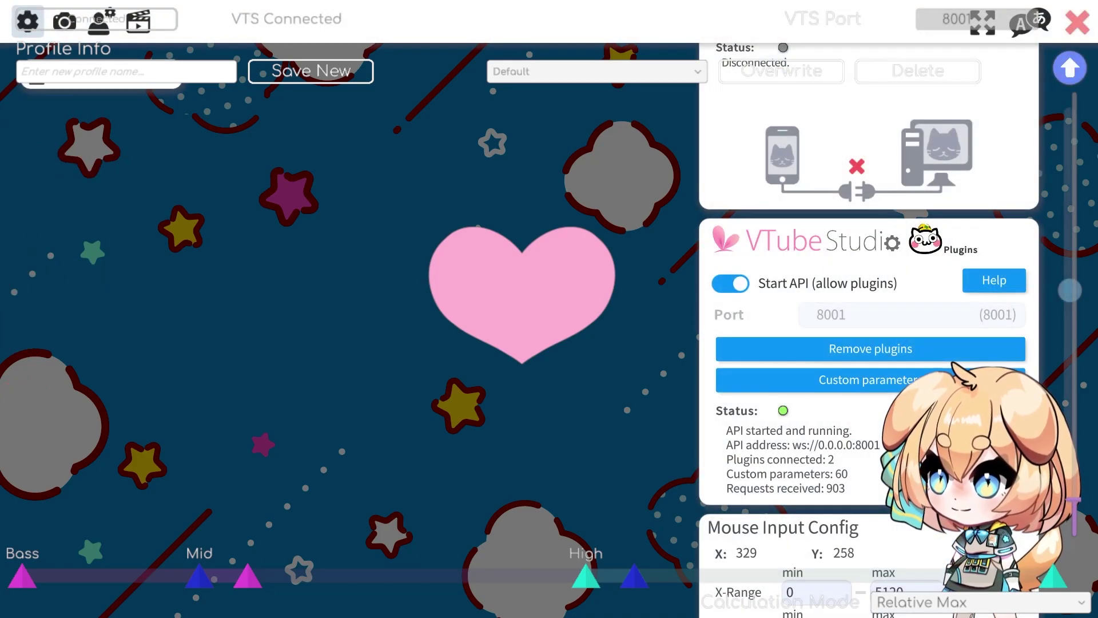
- In the model settings, add a new empty parameter mapping below the physics settings
click(99, 21)
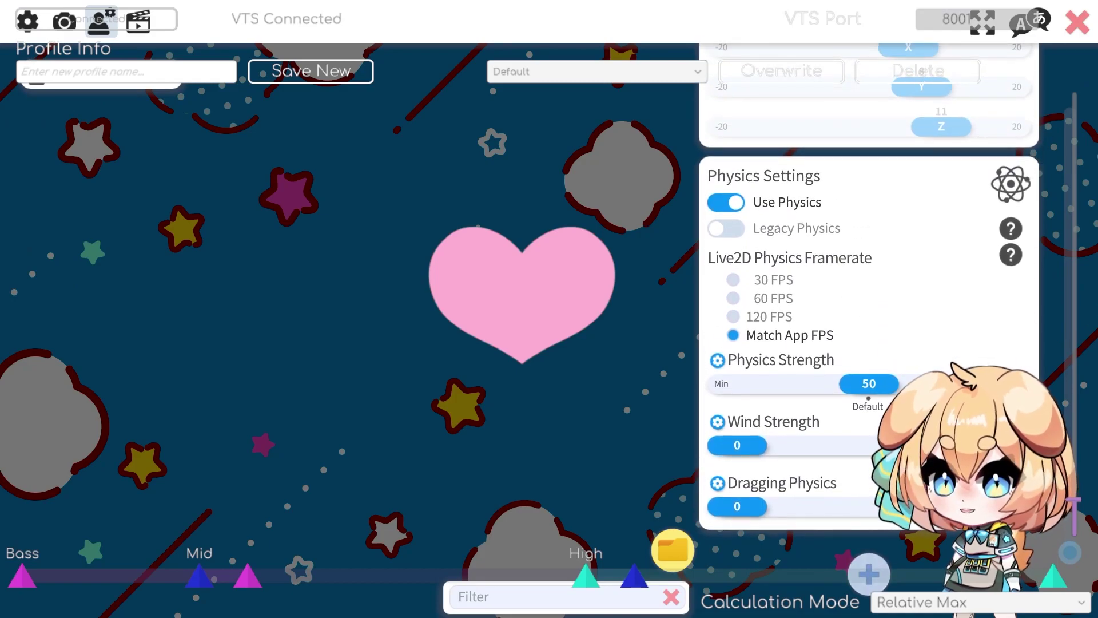
click(868, 573)
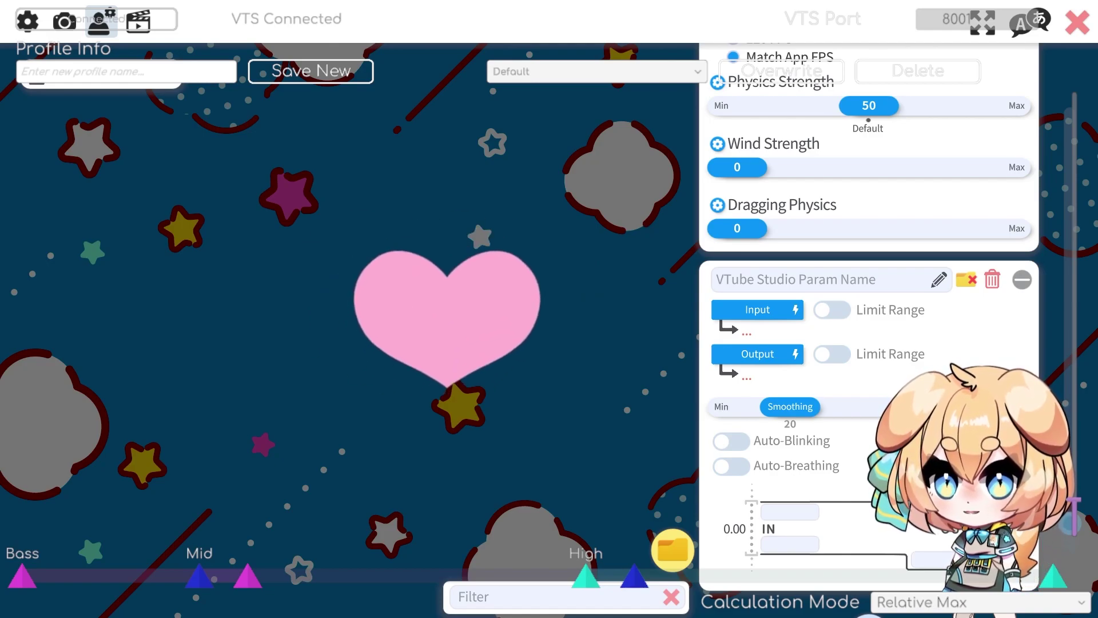
scroll(870, 285, down, 1)
scroll(870, 286, up, 5)
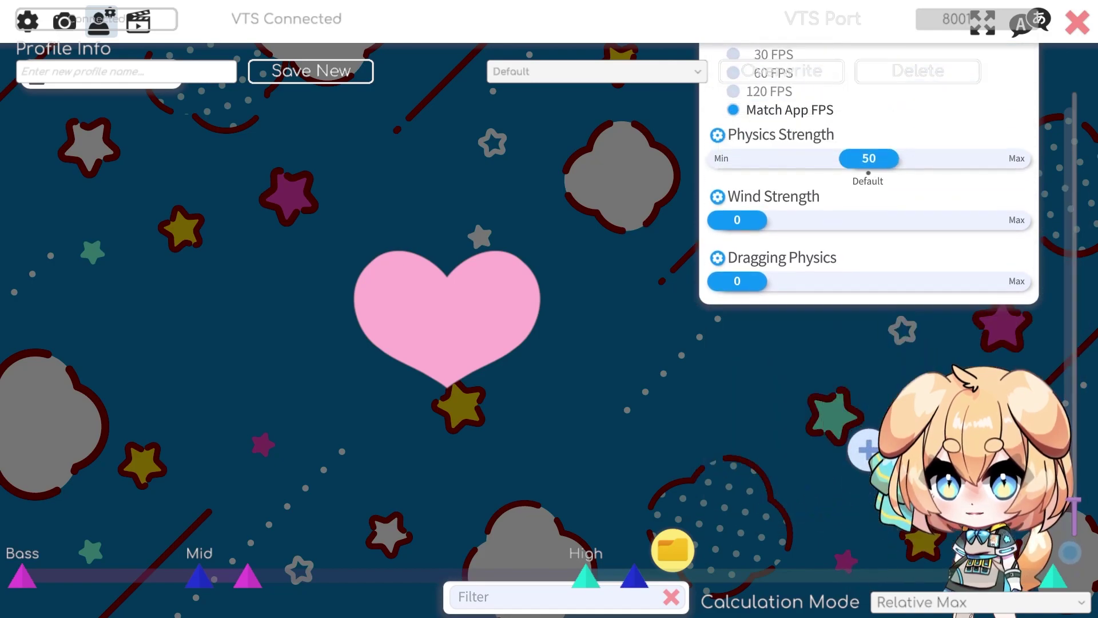
scroll(869, 286, down, 2)
scroll(869, 286, down, 3)
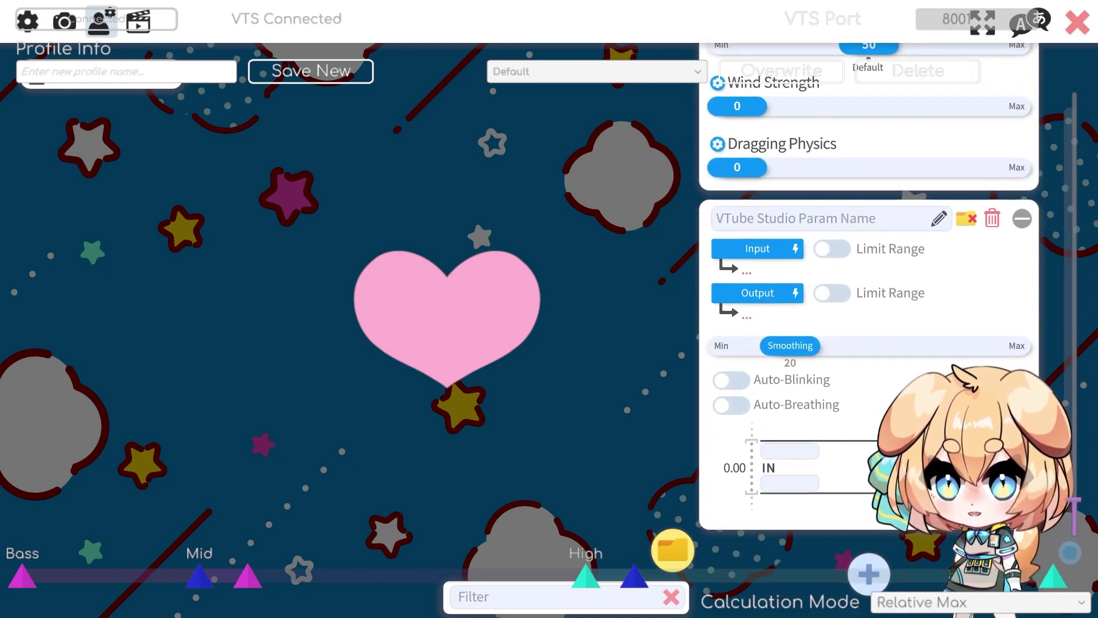
- Name the new mapping Heartbeat and set DesktopAudioVolume as its input
click(818, 219)
text(H)
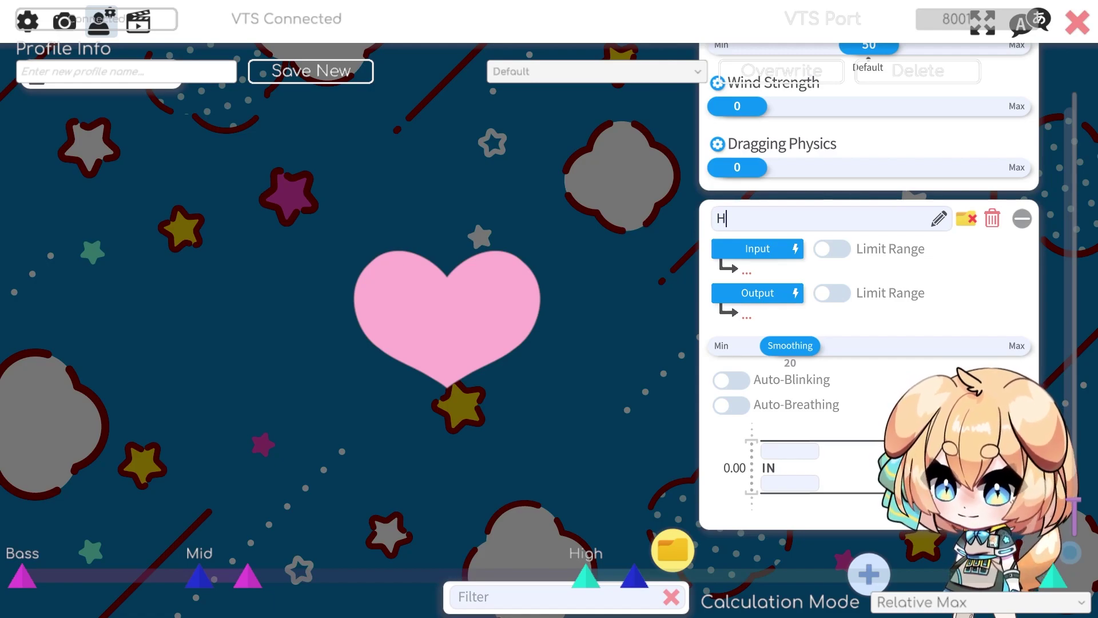
text(eartbeat)
click(757, 248)
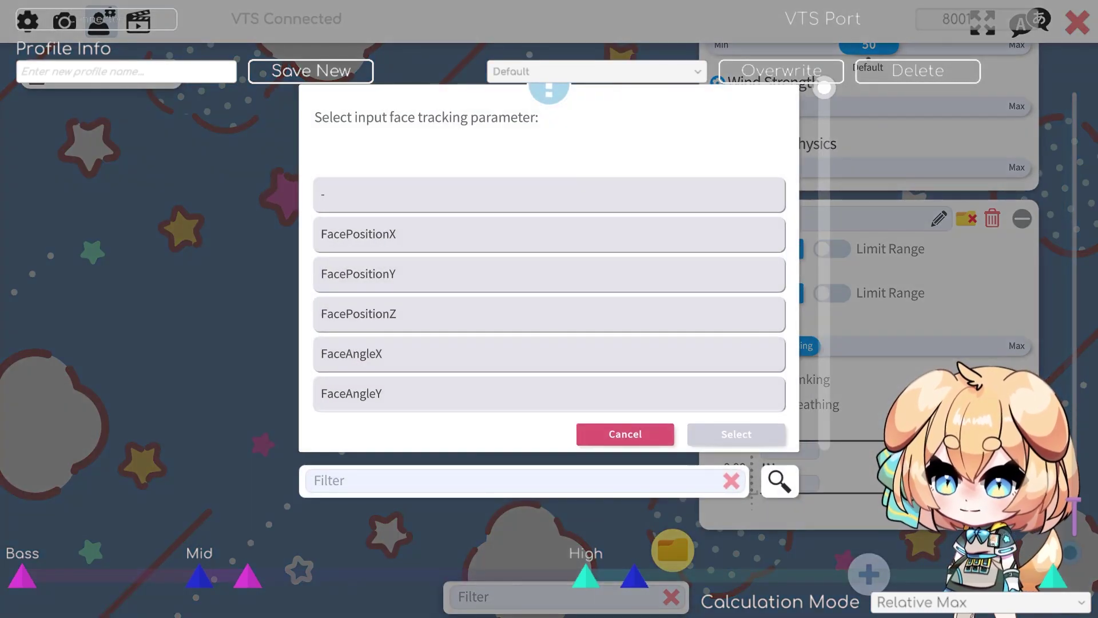
text(desktop)
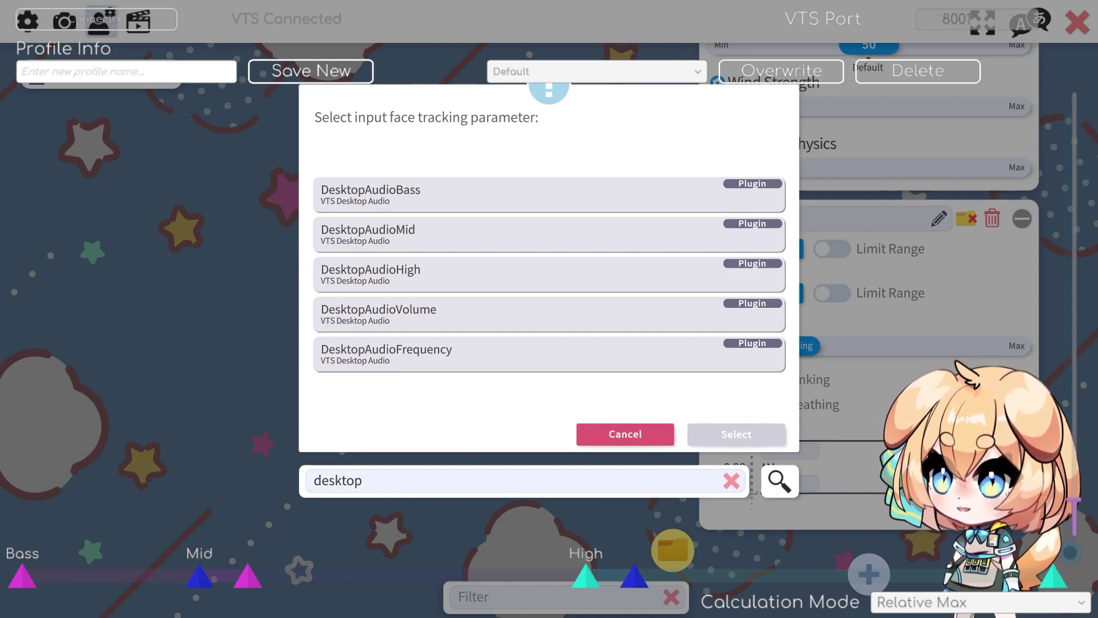
click(400, 314)
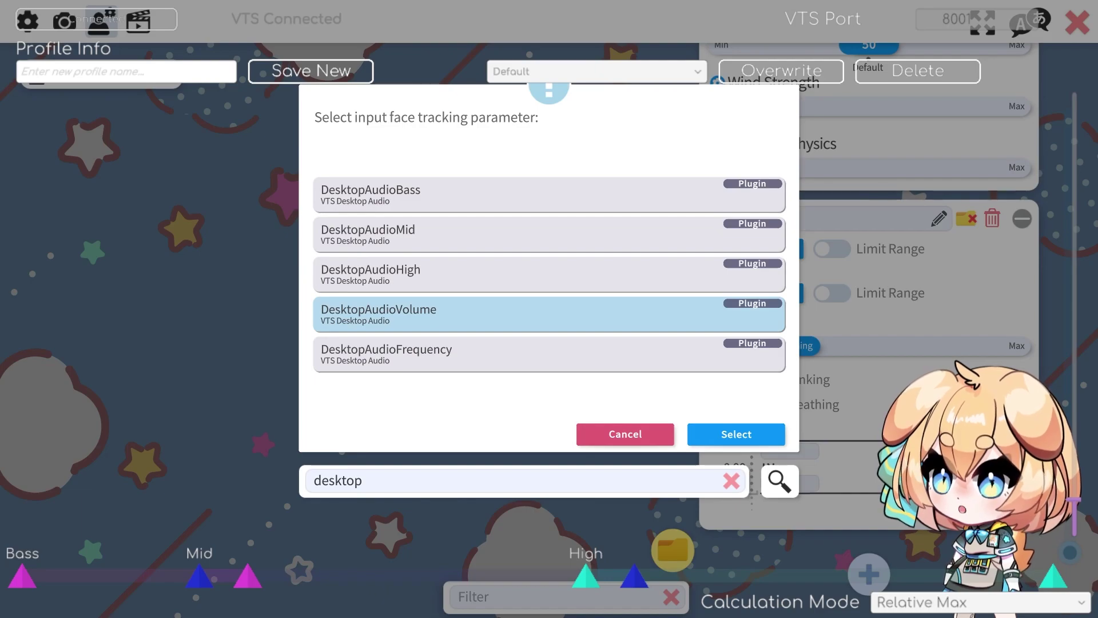
click(736, 434)
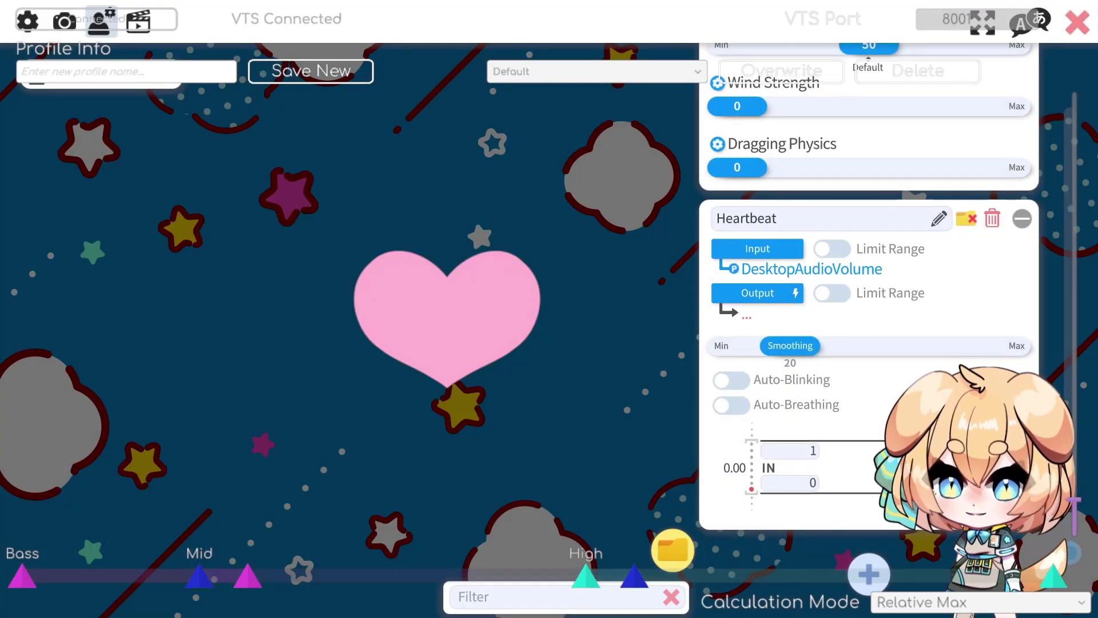
- Set the Heartbeat mapping's output to Heart Size (ParamHeartSize)
click(757, 293)
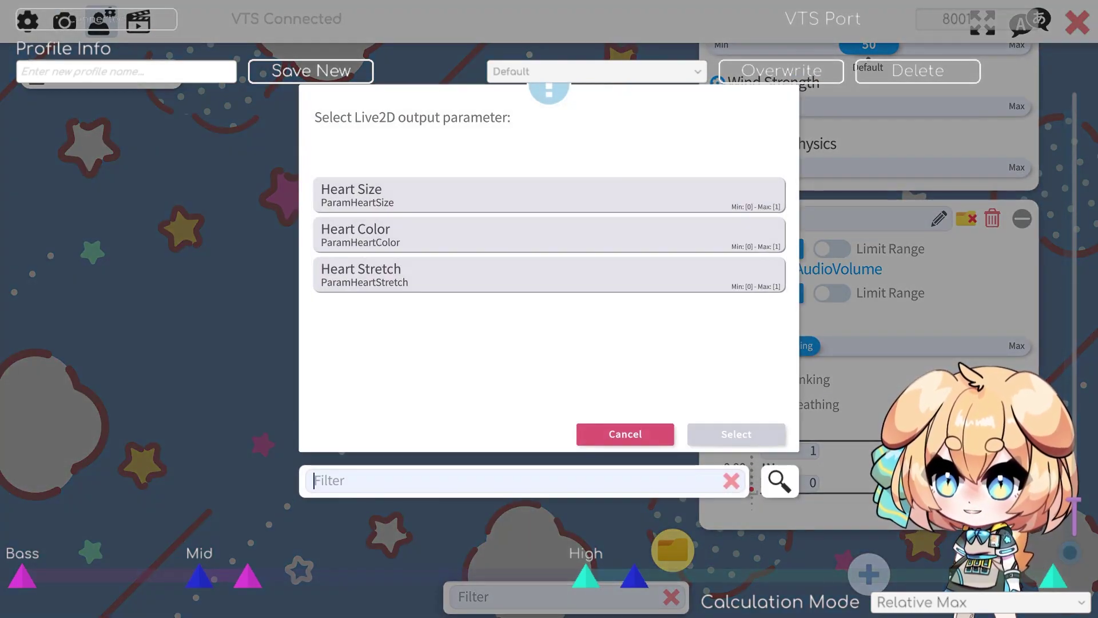
click(401, 194)
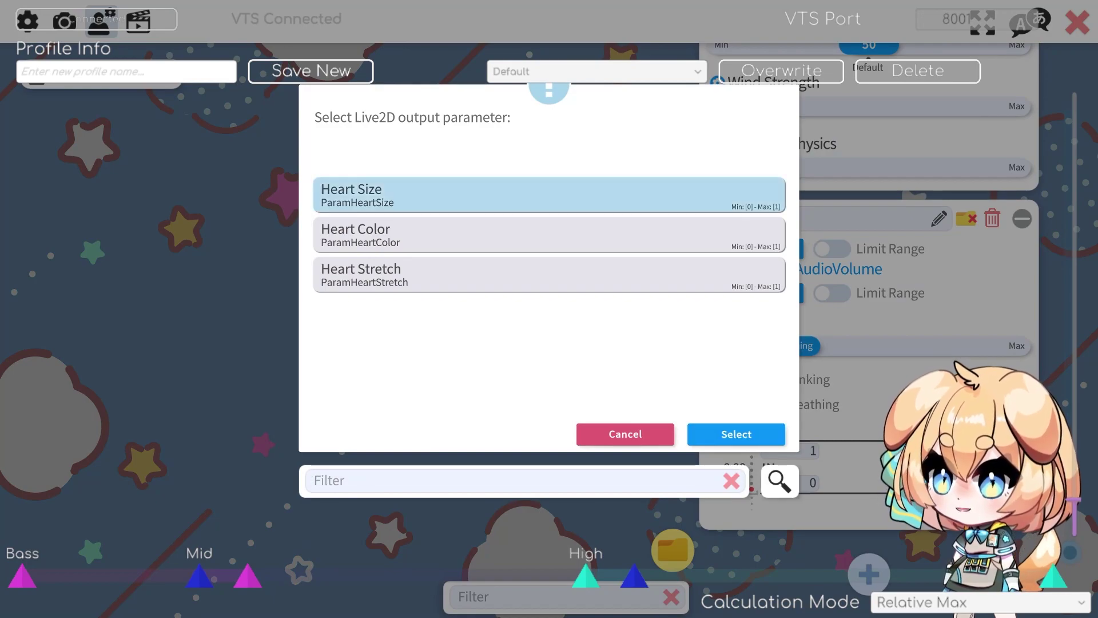
click(735, 434)
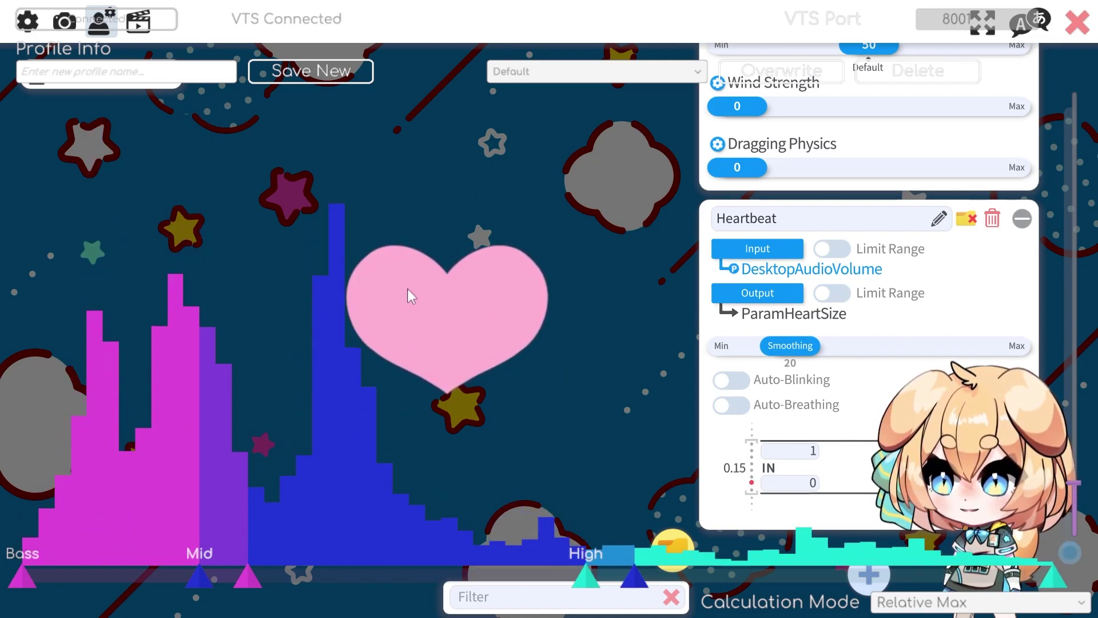
- Toggle Auto-Blinking on and back off for the Heartbeat mapping
click(731, 380)
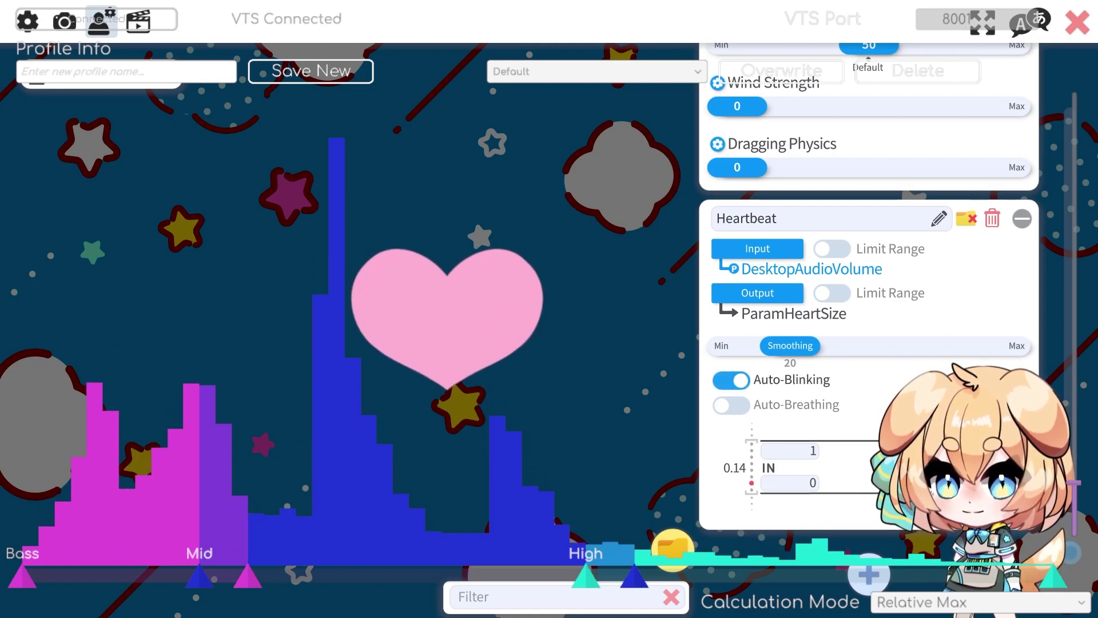
click(731, 380)
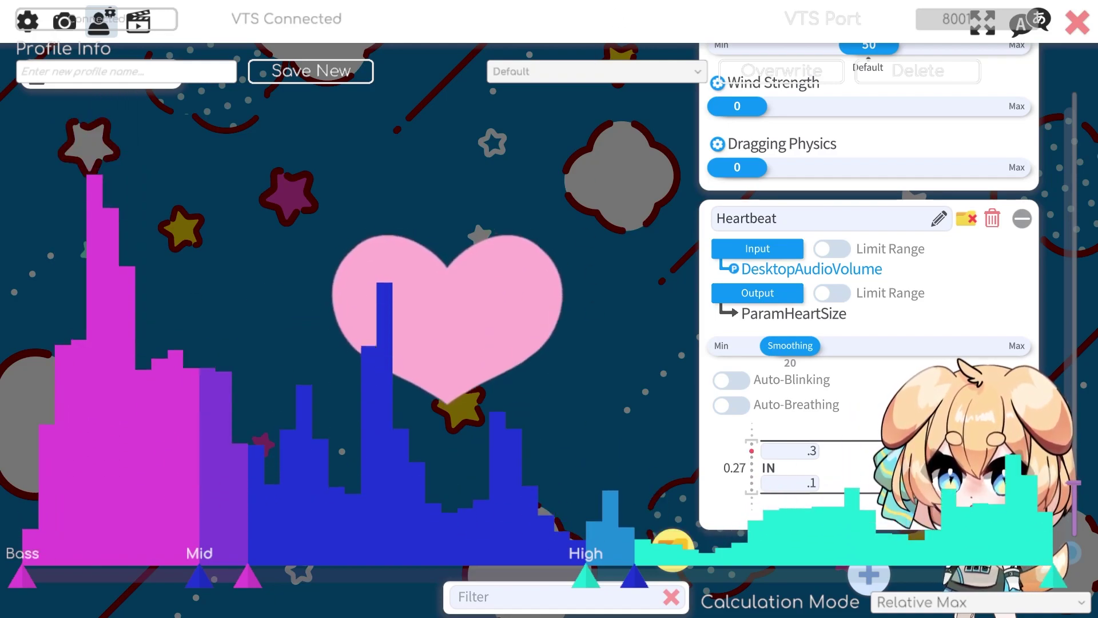
- Replace the Heartbeat mapping's input with DesktopAudioBass, found by filtering 'desktop'
click(757, 248)
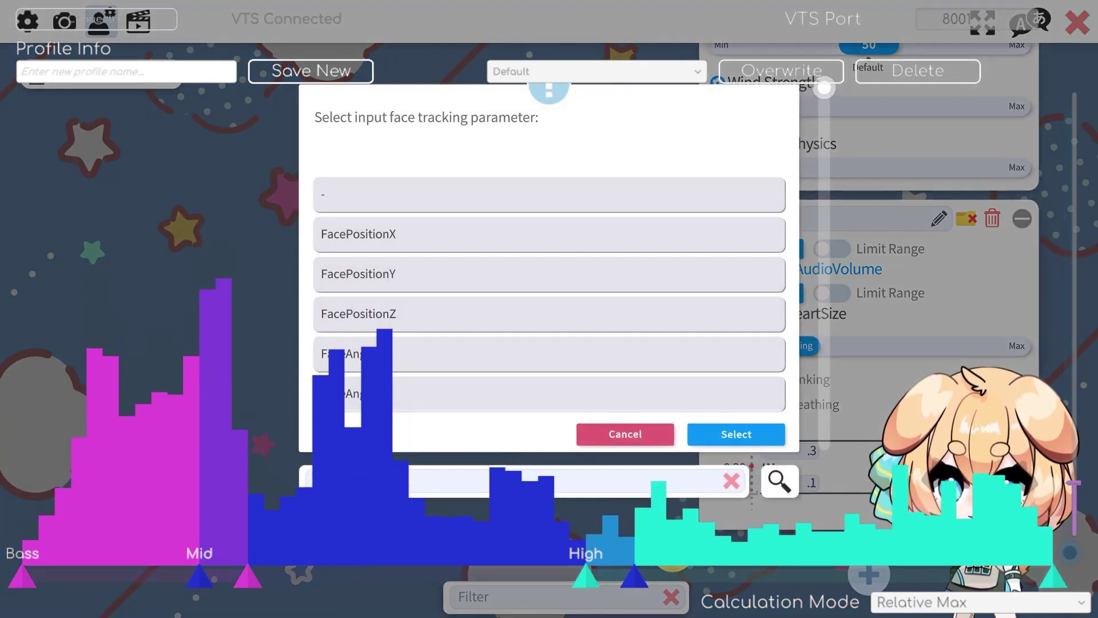
text(desktop)
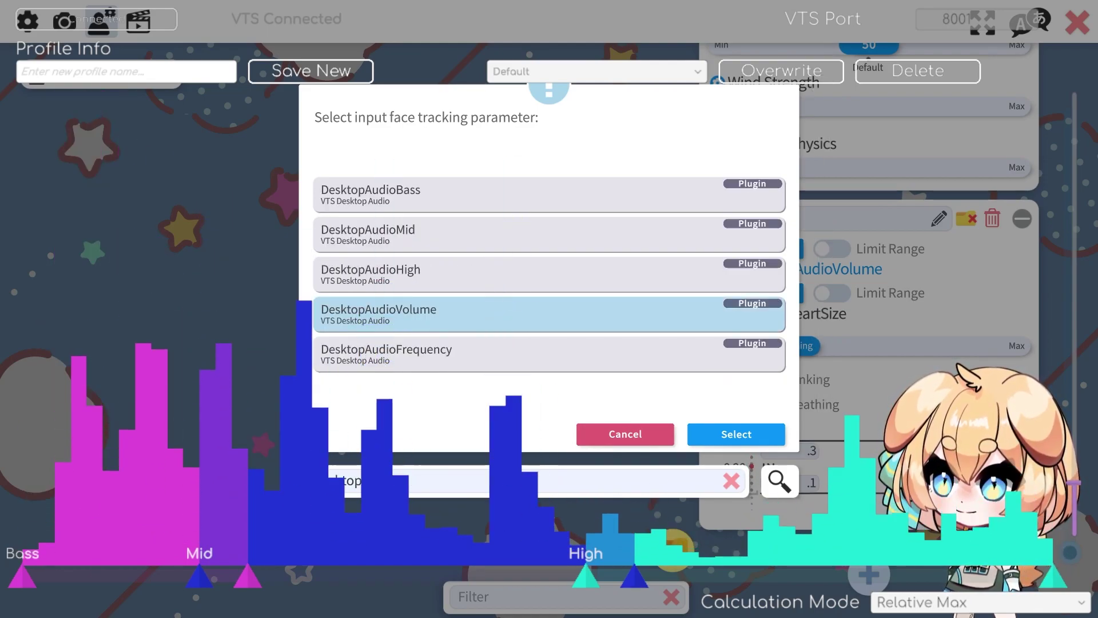
click(549, 275)
double_click(549, 194)
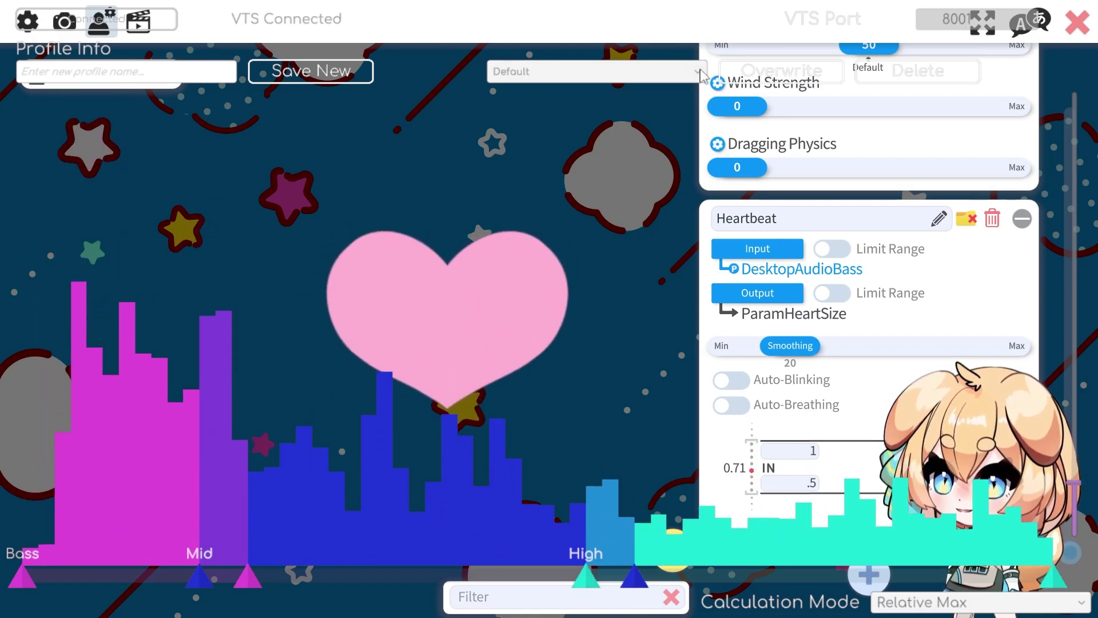
click(601, 77)
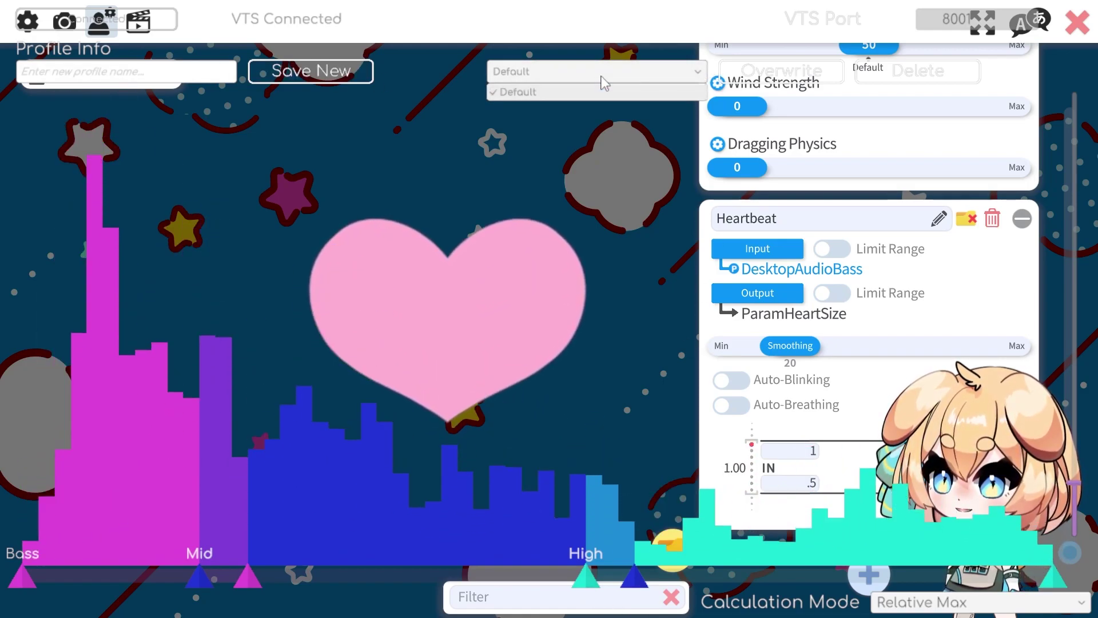
- Drag the Bass-end, Mid and High markers rightward so the Bass band covers more spectrum
click(689, 74)
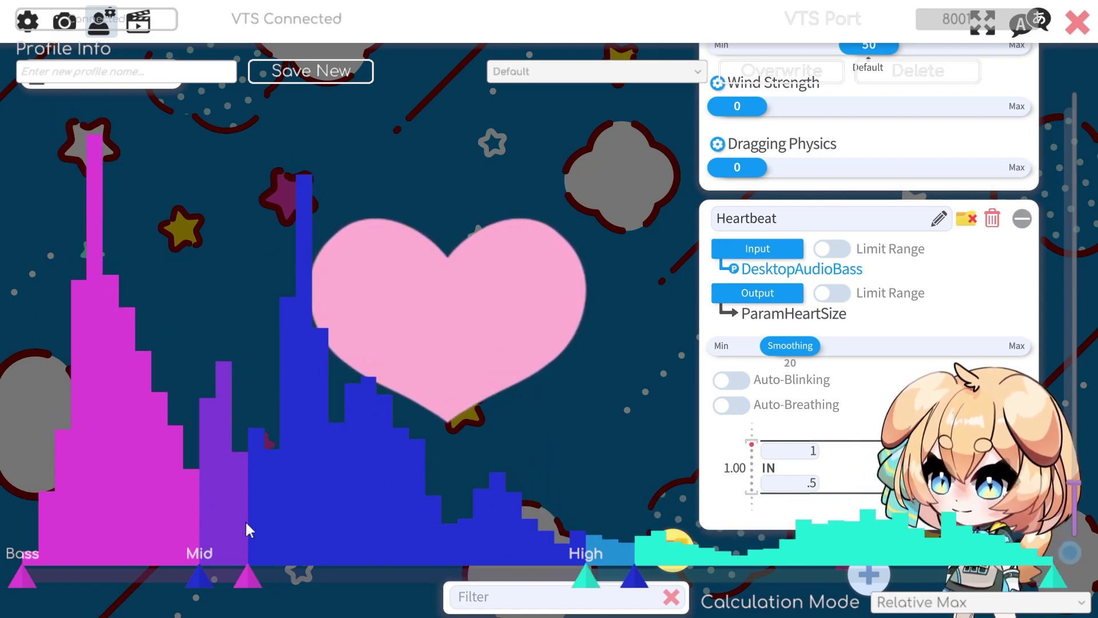
drag(246, 576, 342, 580)
drag(198, 579, 391, 595)
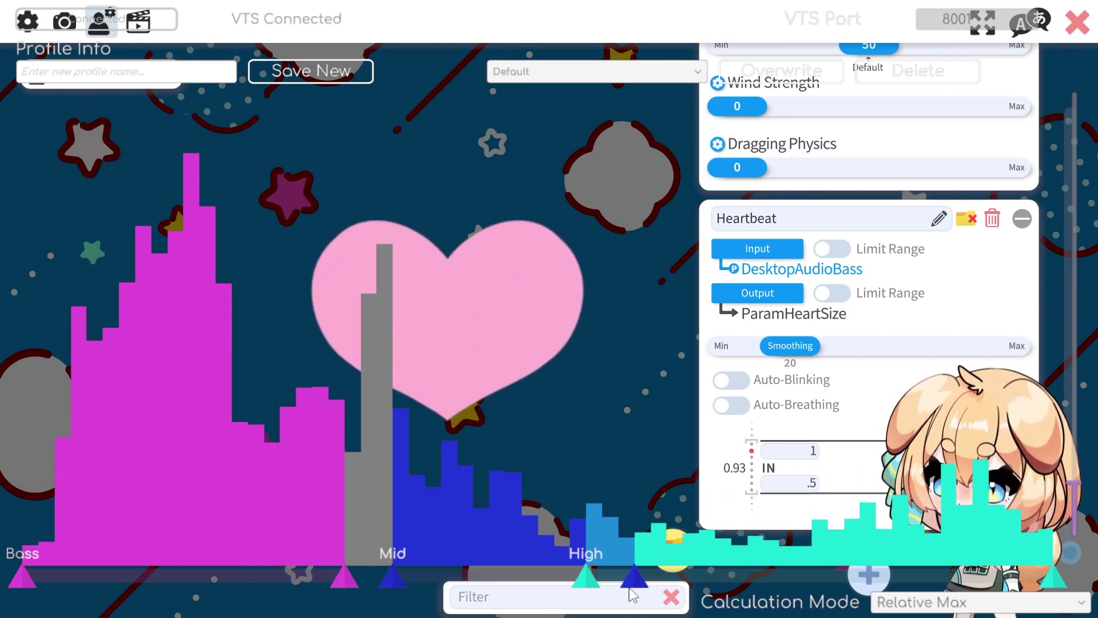
drag(586, 579, 696, 589)
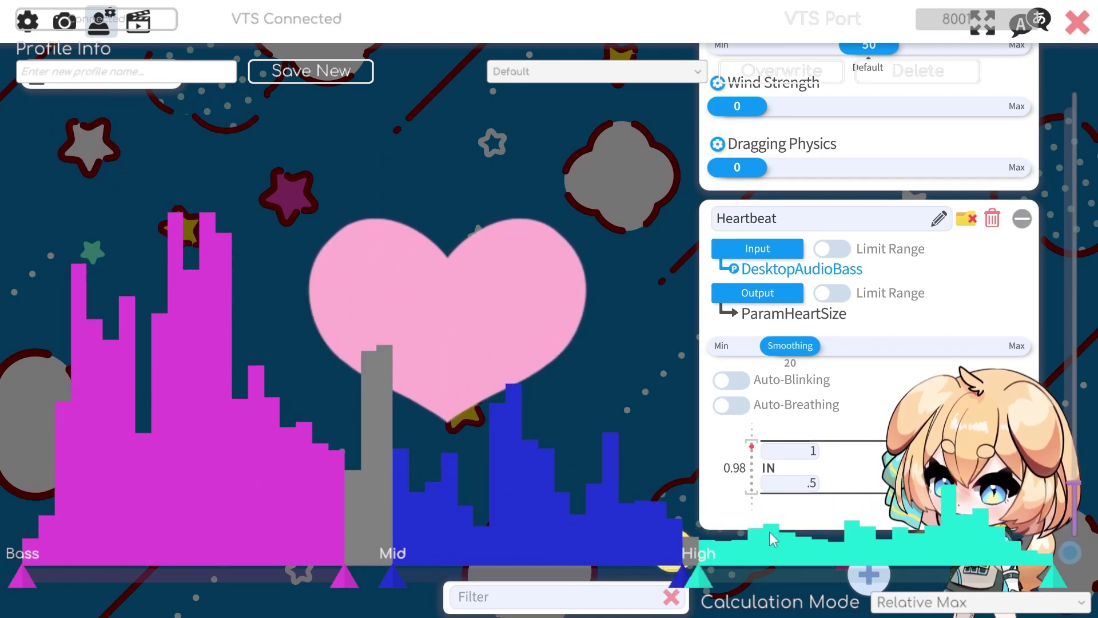
- Save the band layout as new profile 'Big Bass', then switch to Default and back to Big Bass
click(184, 72)
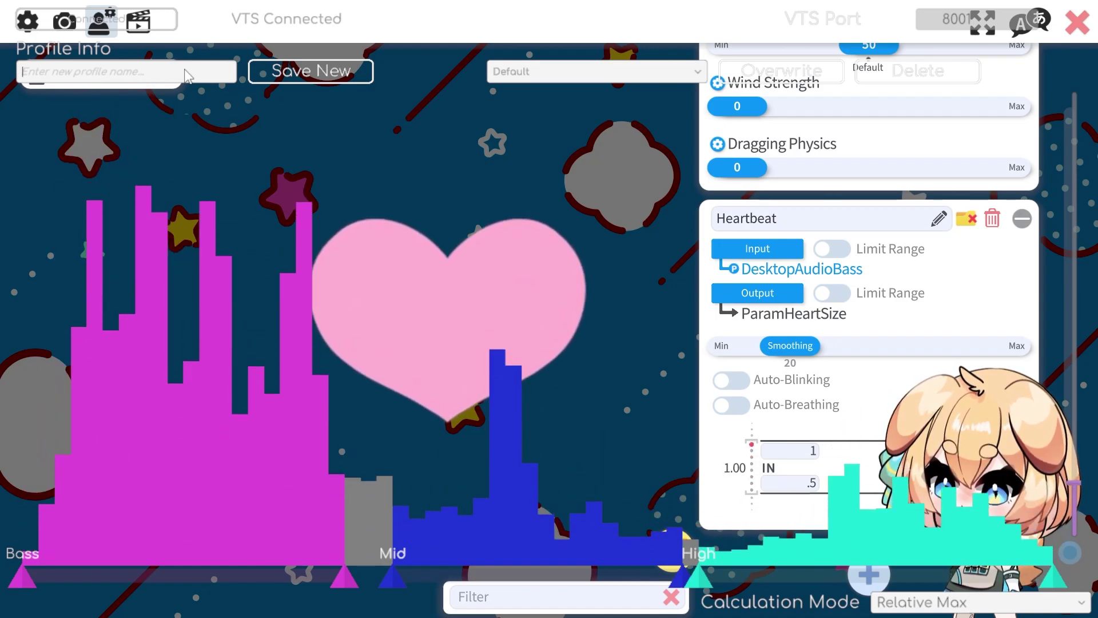
text(B)
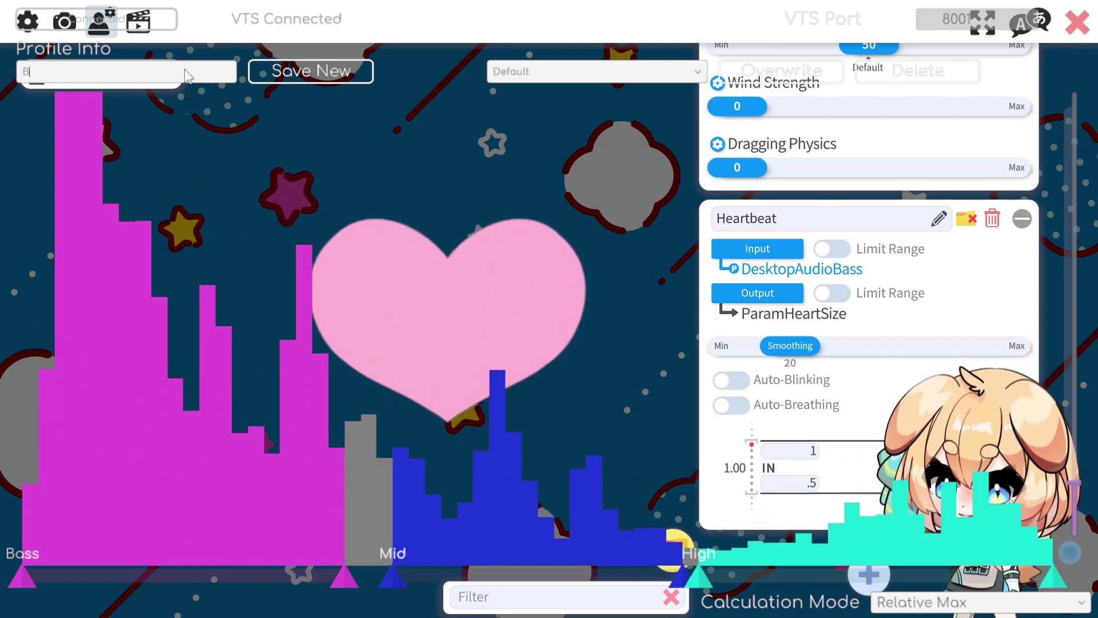
text(ig Bass)
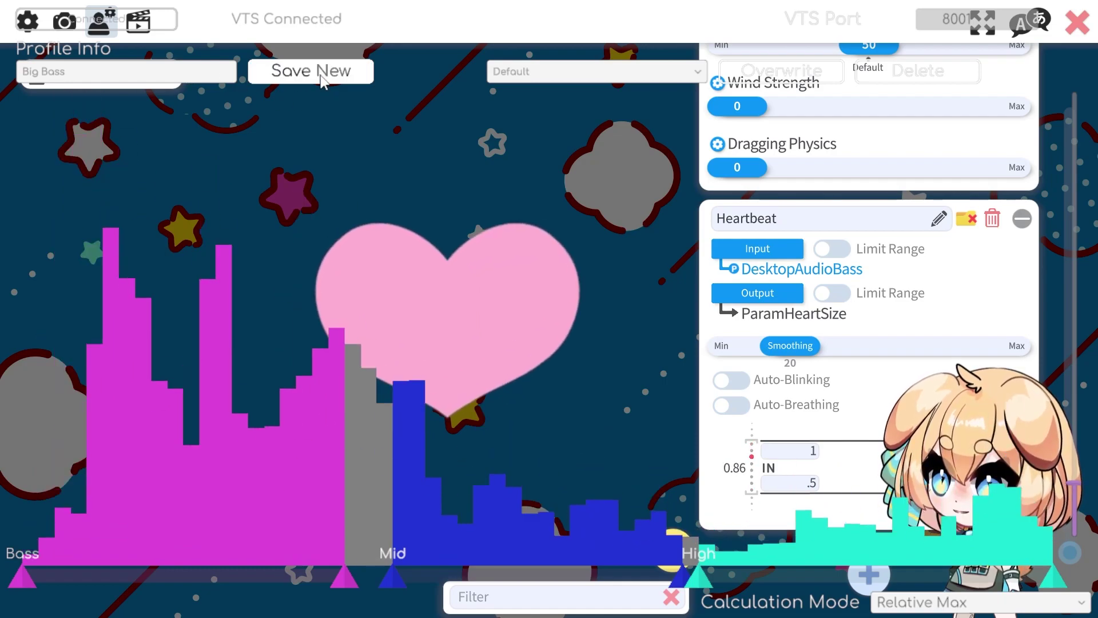
click(319, 72)
click(585, 80)
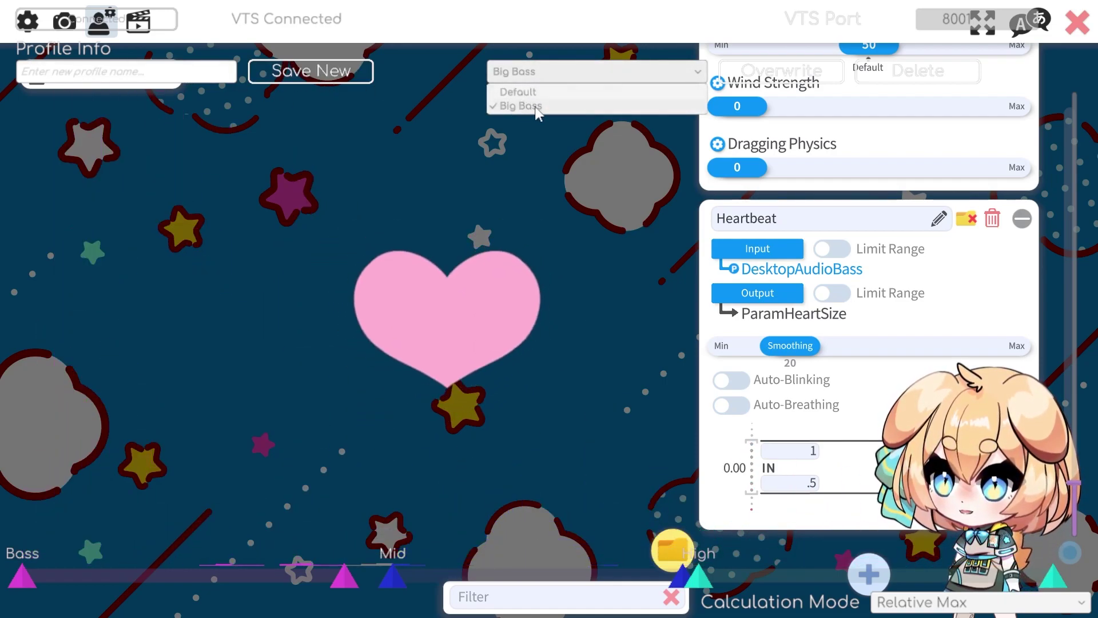
click(534, 94)
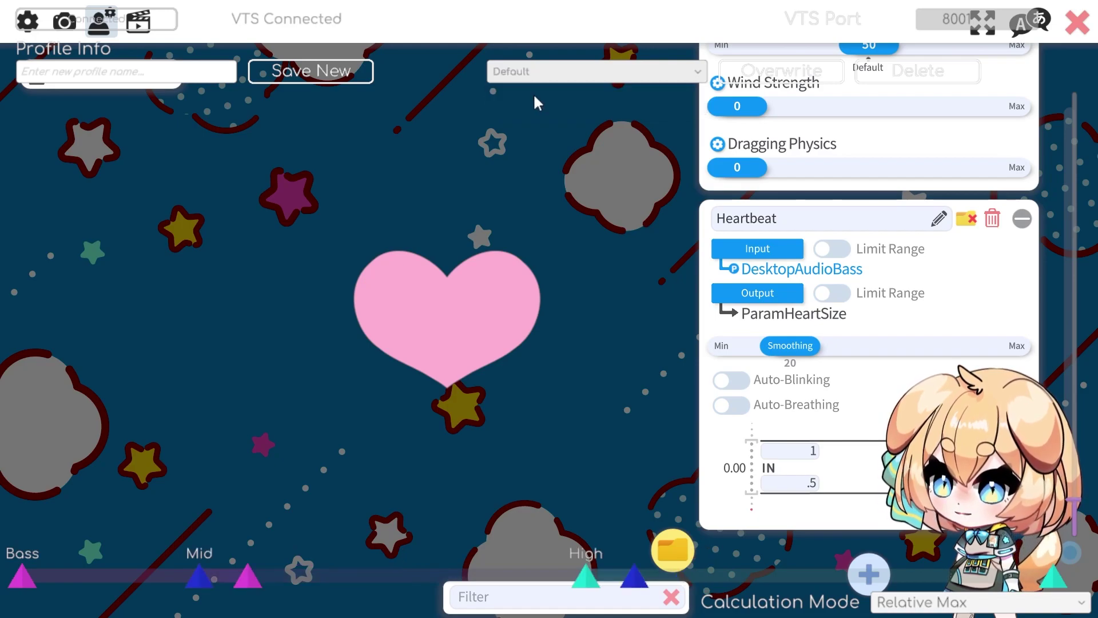
click(534, 74)
click(534, 107)
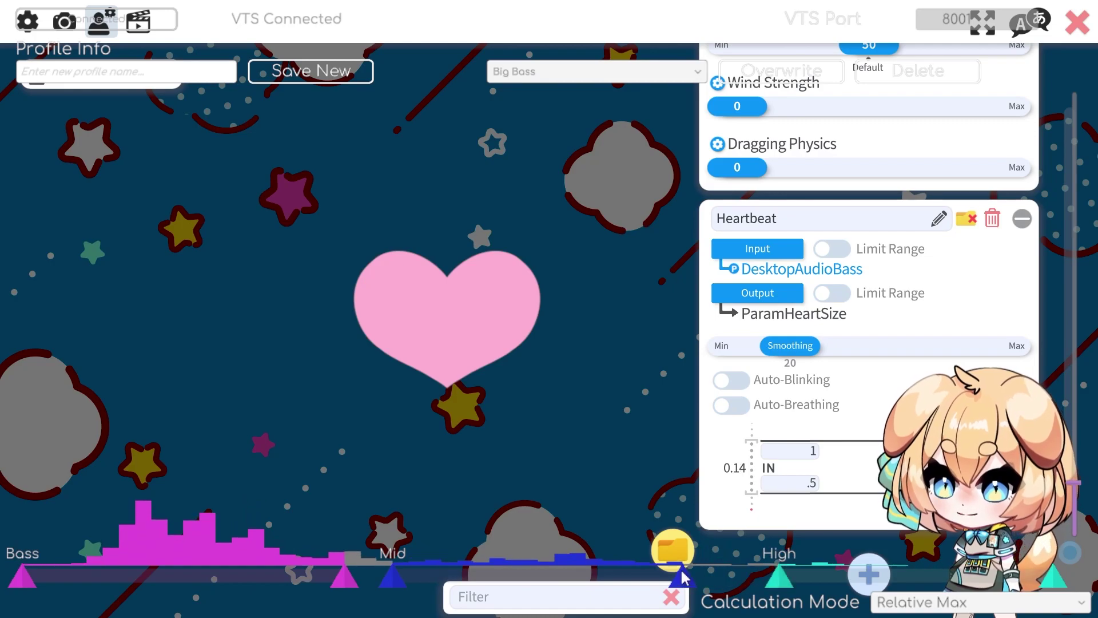
- Overwrite the Big Bass profile with the current settings, then delete Big Bass so Default remains
click(778, 73)
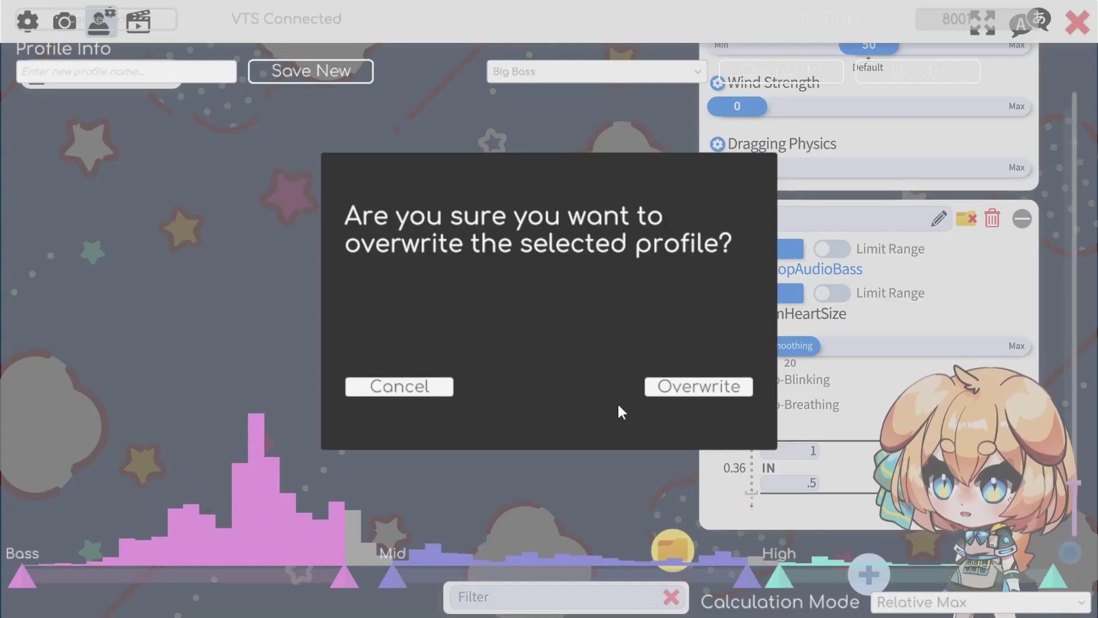
click(684, 387)
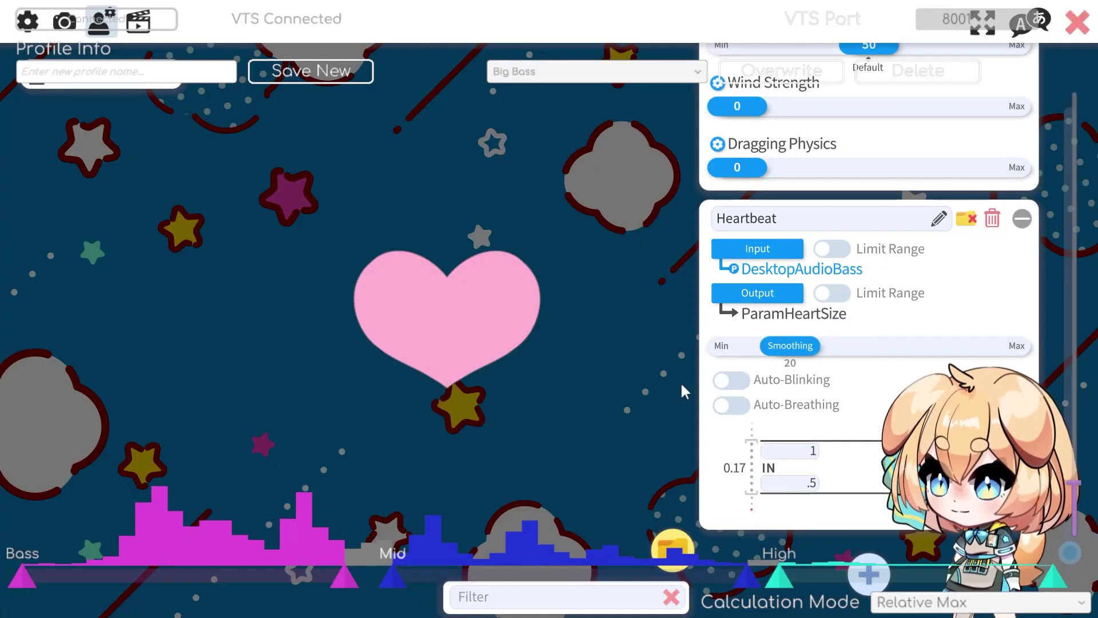
click(684, 75)
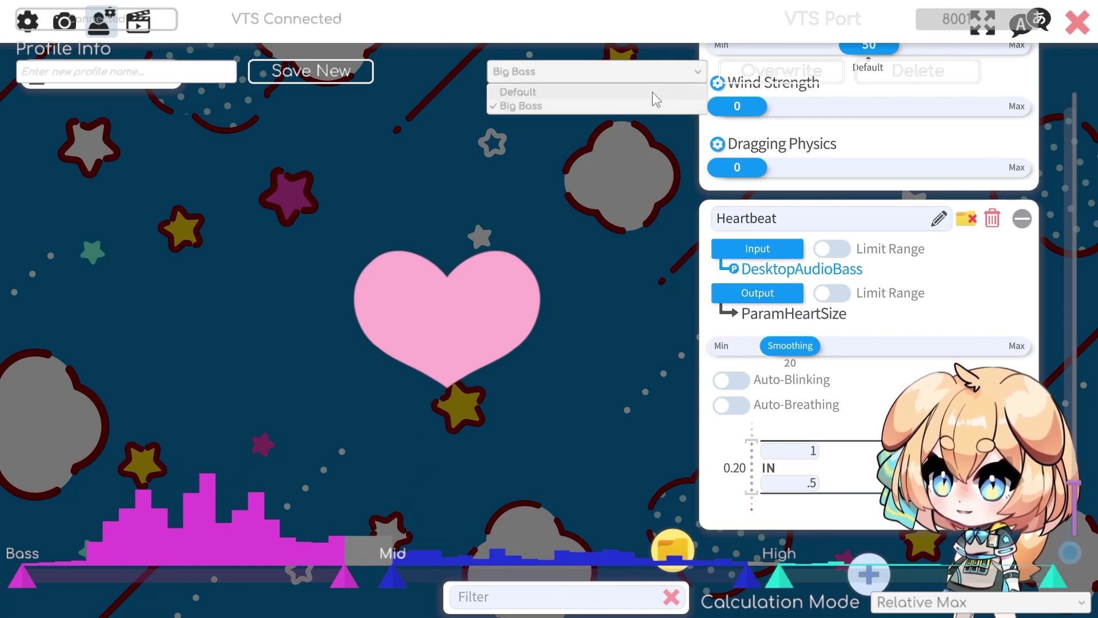
click(634, 107)
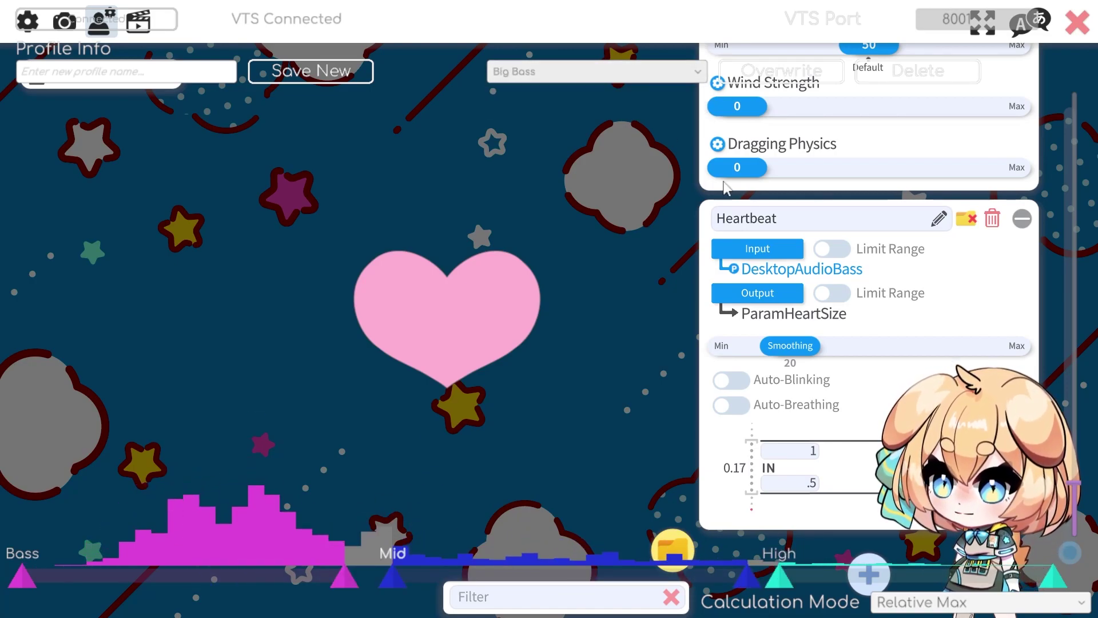
click(918, 71)
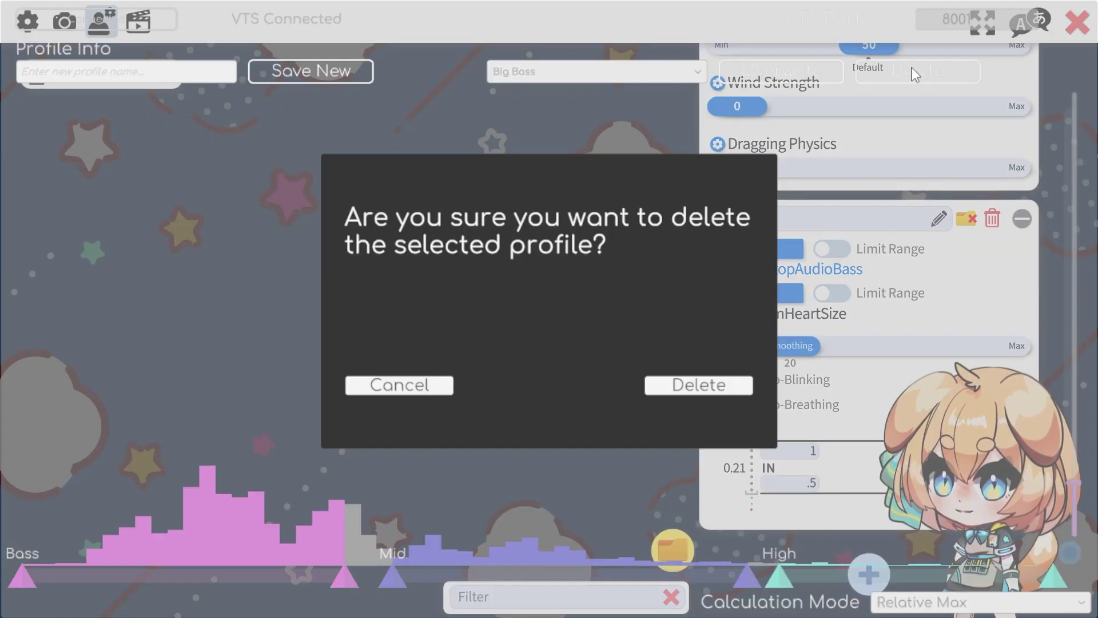
click(679, 391)
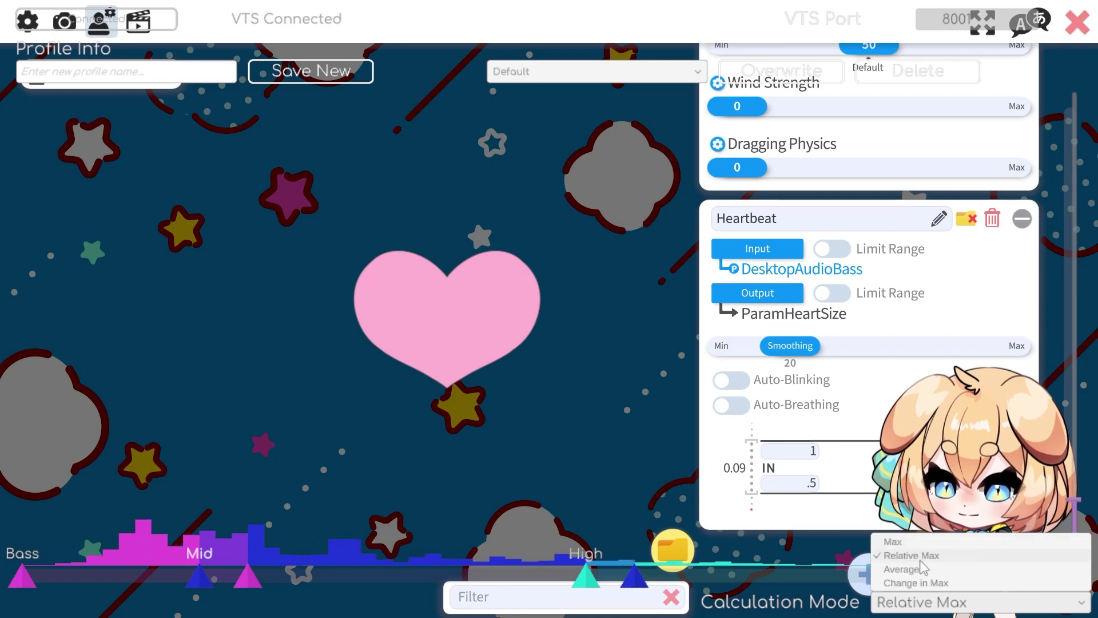
click(911, 555)
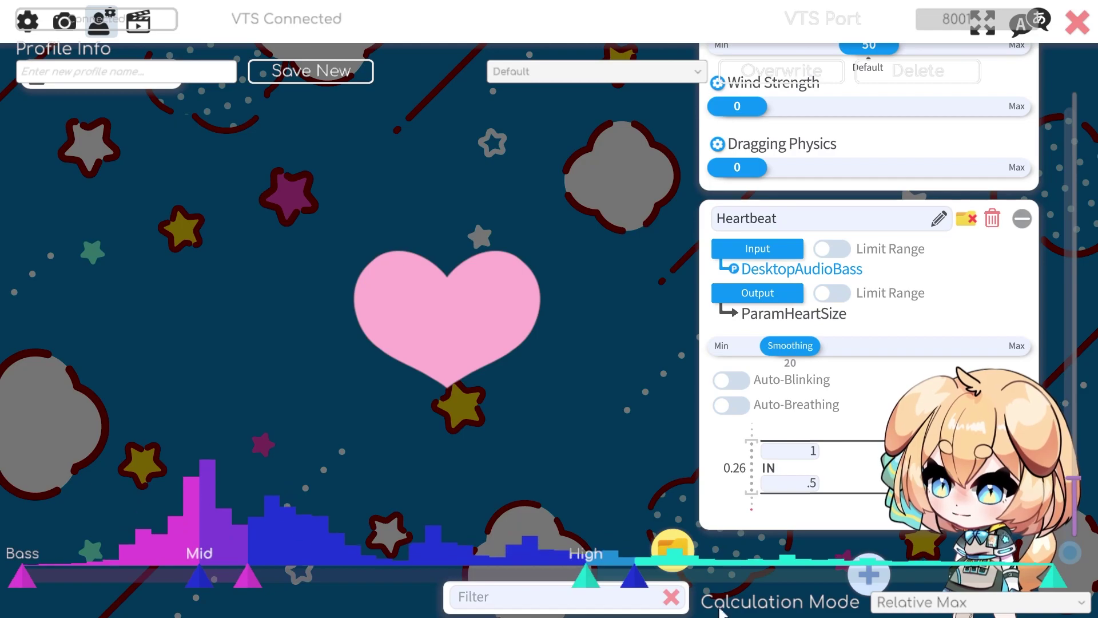
click(918, 612)
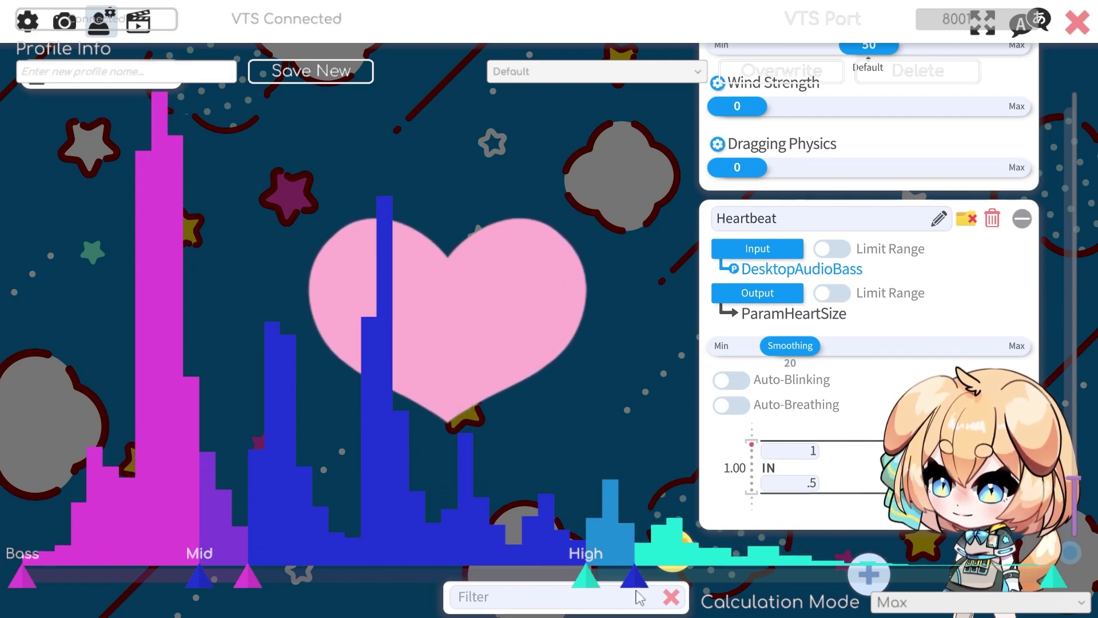
click(940, 602)
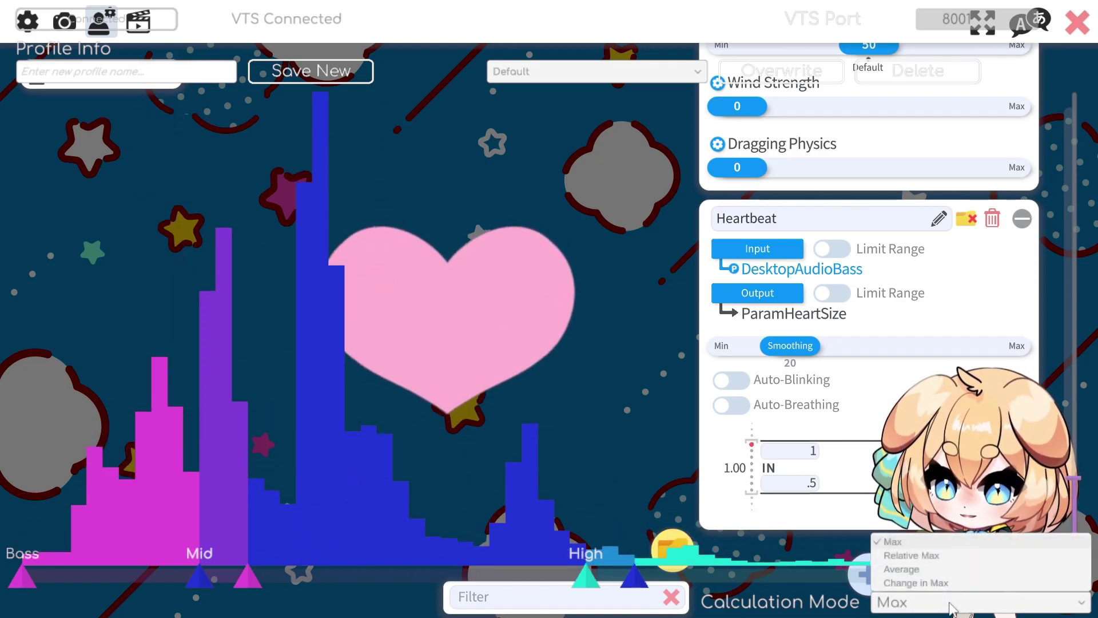
click(943, 571)
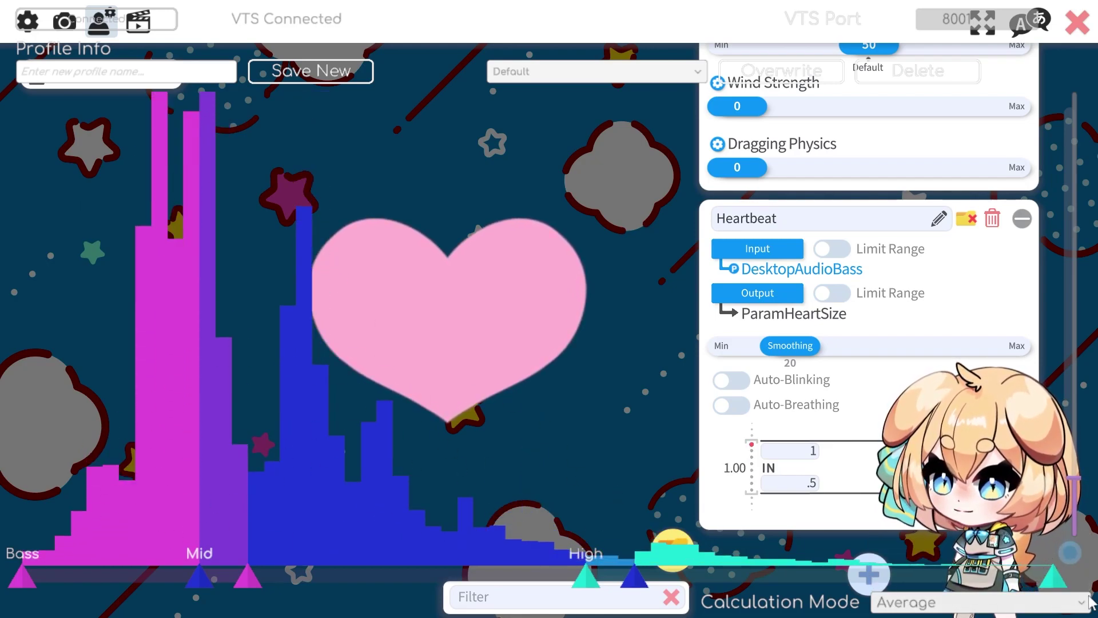
click(1034, 609)
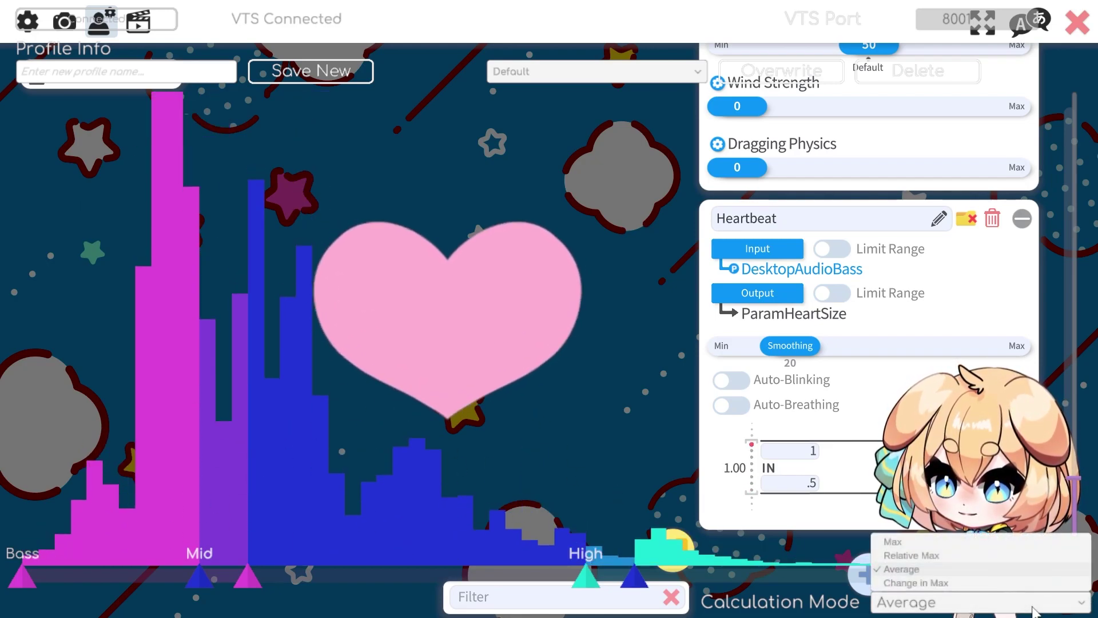
click(1000, 582)
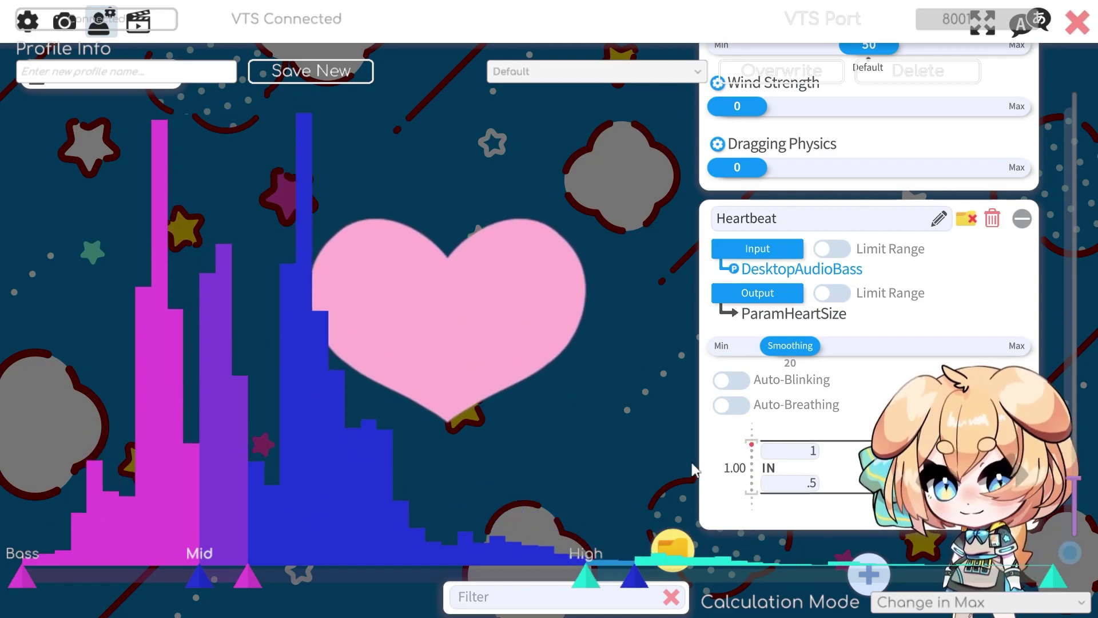
click(983, 602)
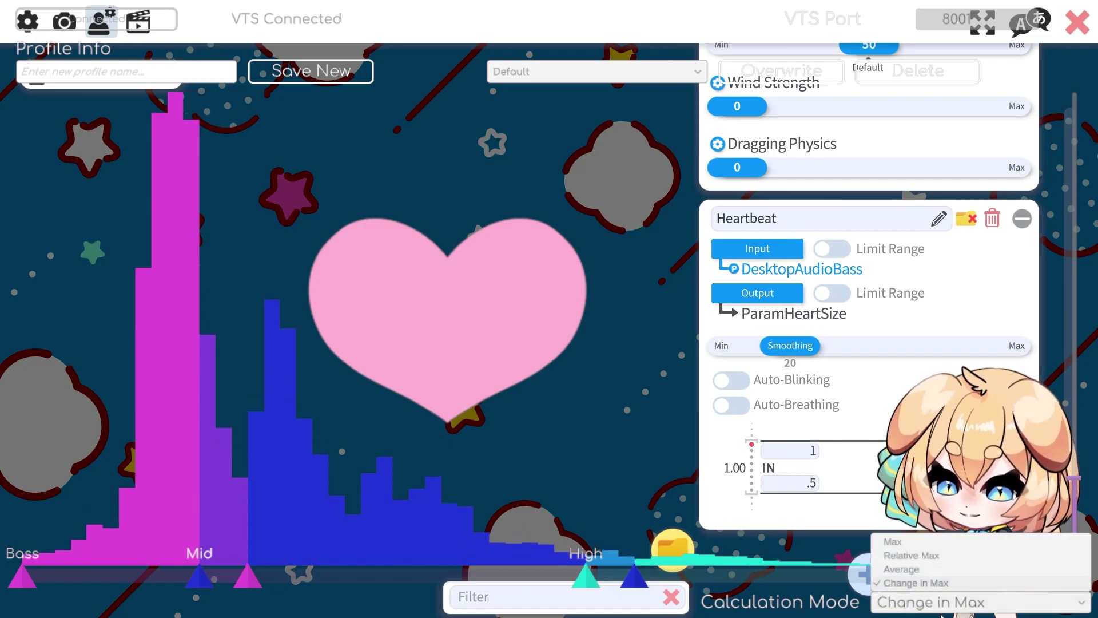
click(952, 555)
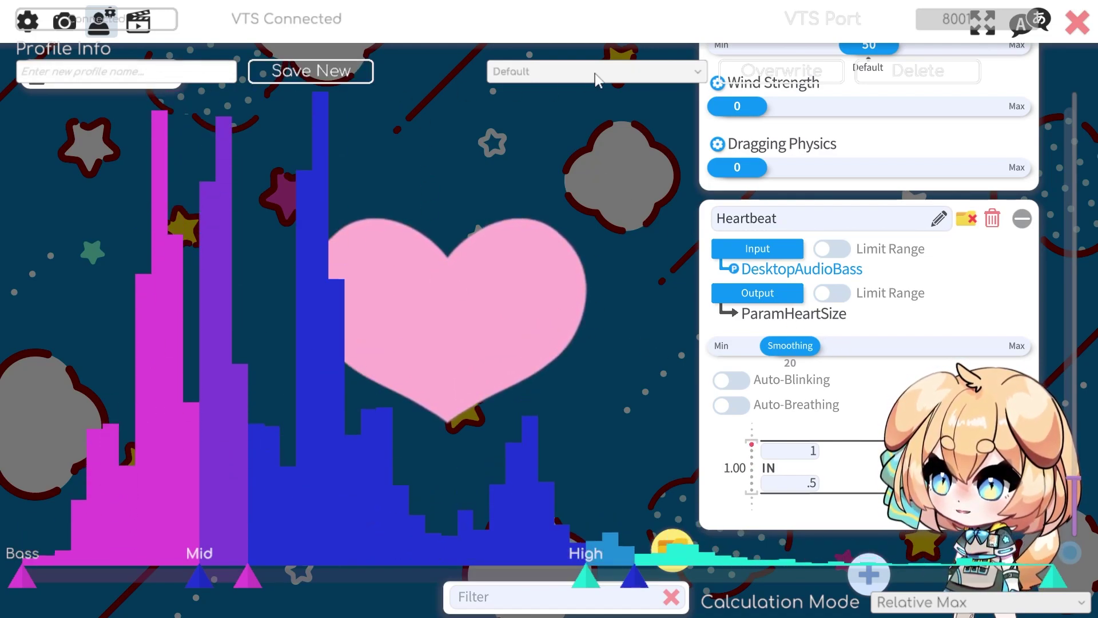
- On the Default profile, move the High band's start marker slightly right to a higher frequency
click(594, 72)
click(591, 93)
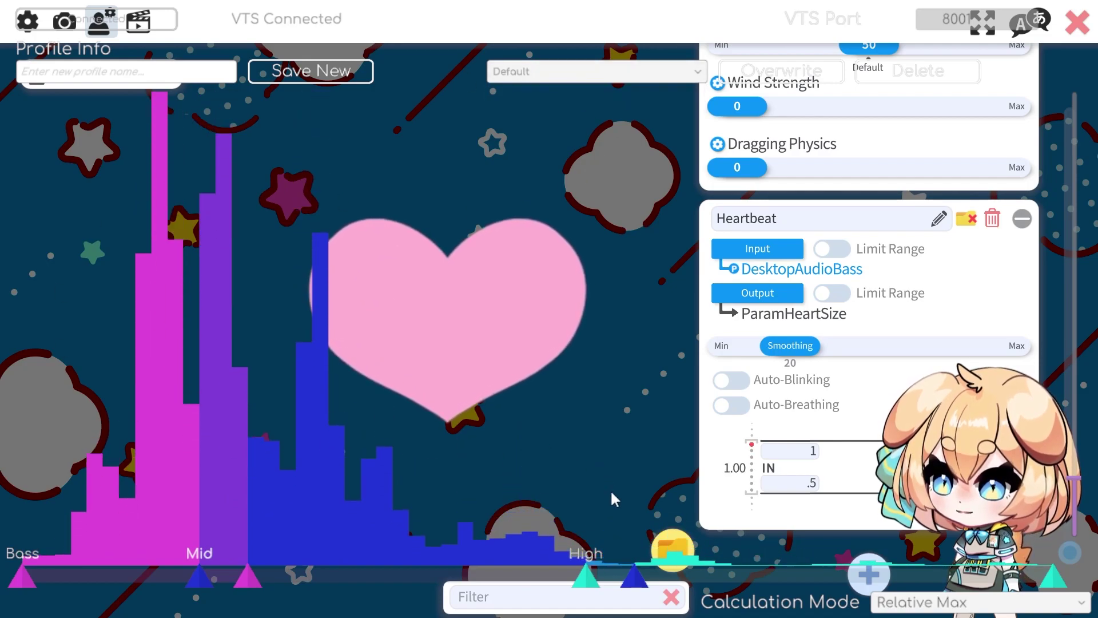
drag(584, 579, 616, 589)
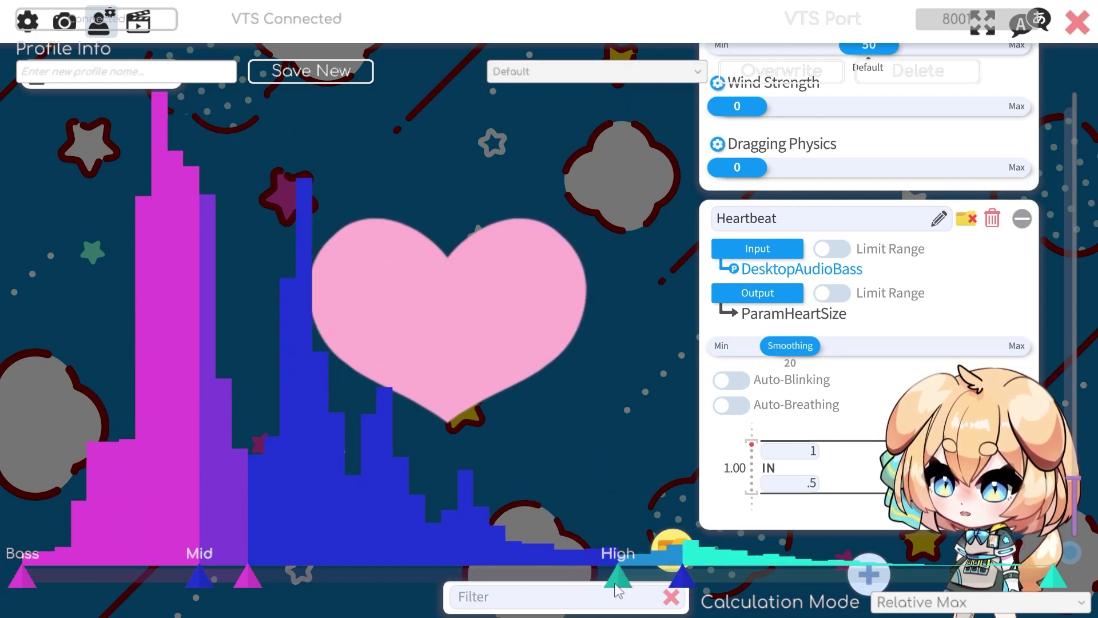